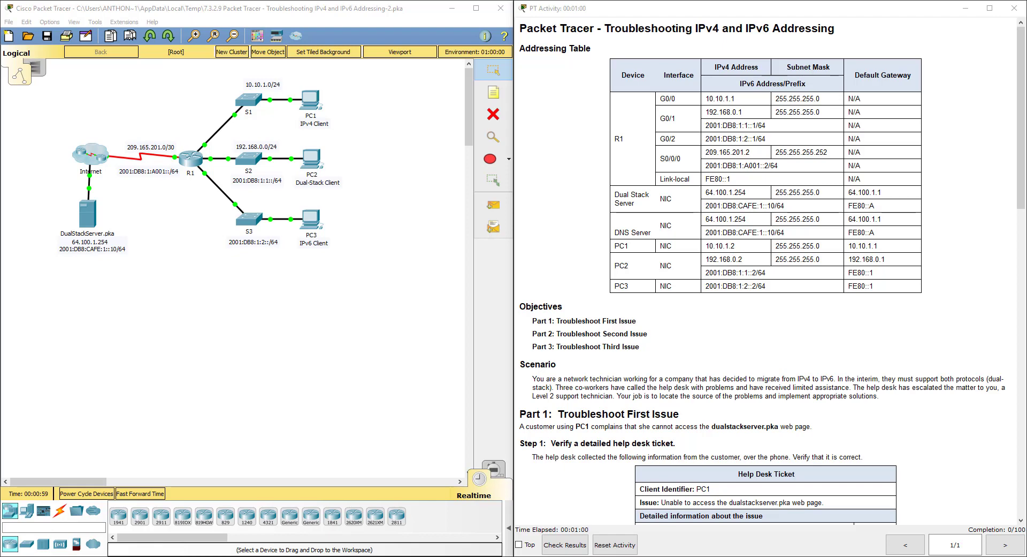
# Scroll to Part 1's help desk ticket and read its issue: only the nslookup test fails.
pyautogui.click(441, 249)
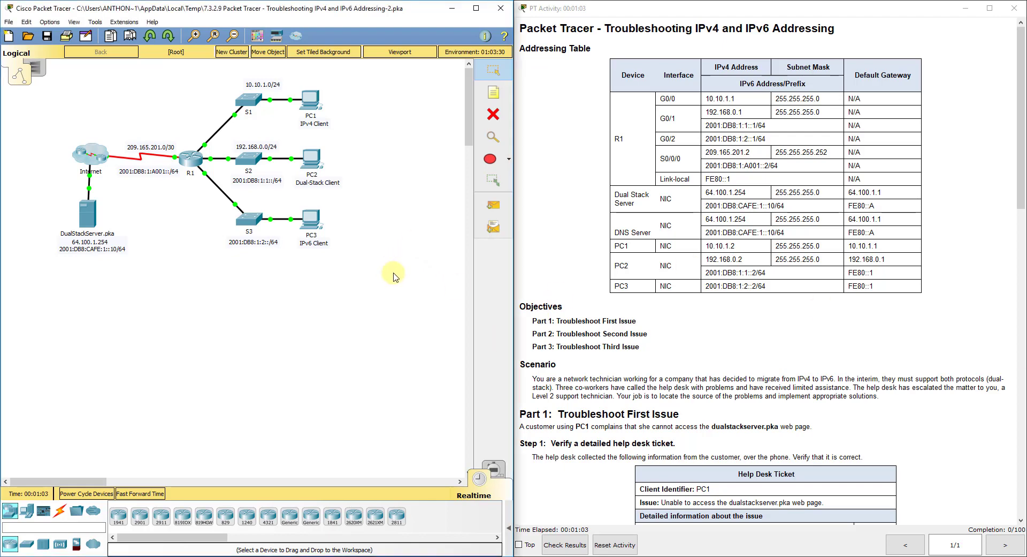
pyautogui.scroll(-3, 831, 324)
pyautogui.scroll(-4, 831, 325)
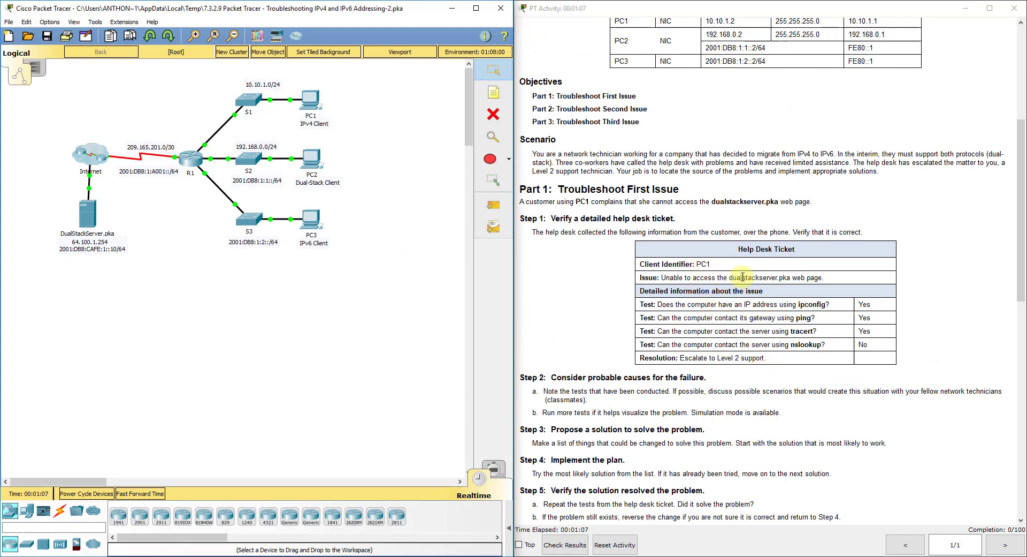
pyautogui.moveTo(824, 277); pyautogui.dragTo(664, 273)
pyautogui.click(599, 267)
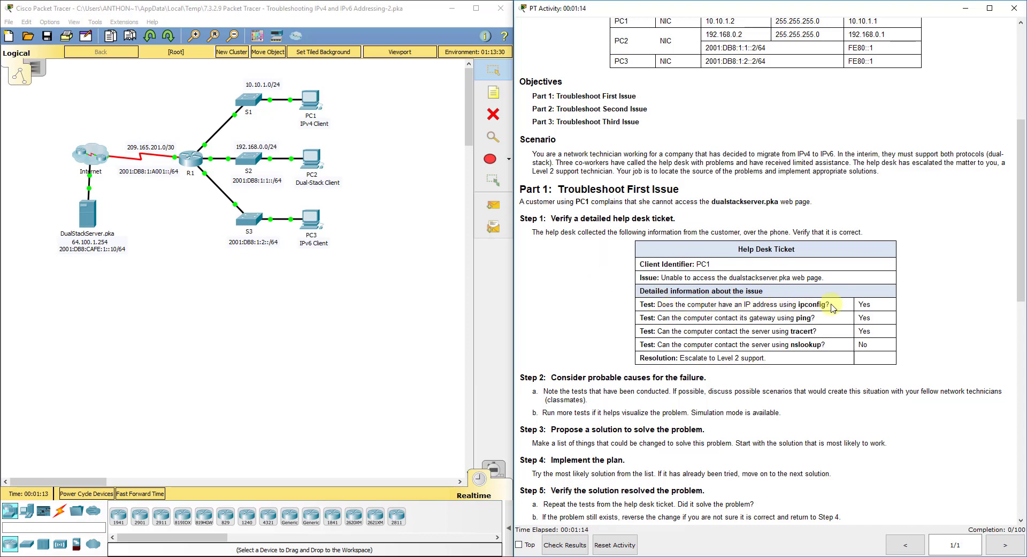
# Run ipconfig and ipconfig /all in PC1's Command Prompt, revealing DNS server 64.100.1.1.
pyautogui.click(311, 101)
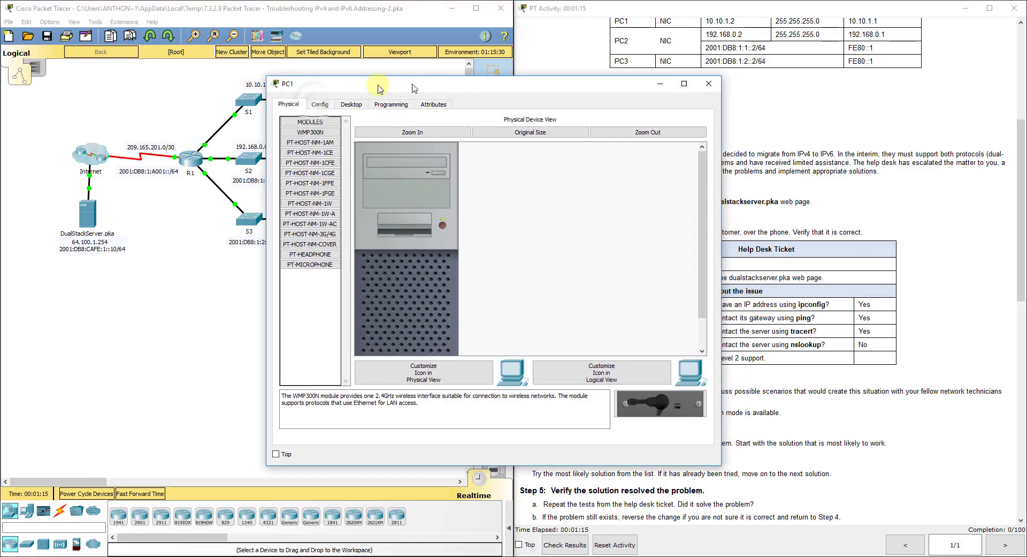
pyautogui.click(180, 96)
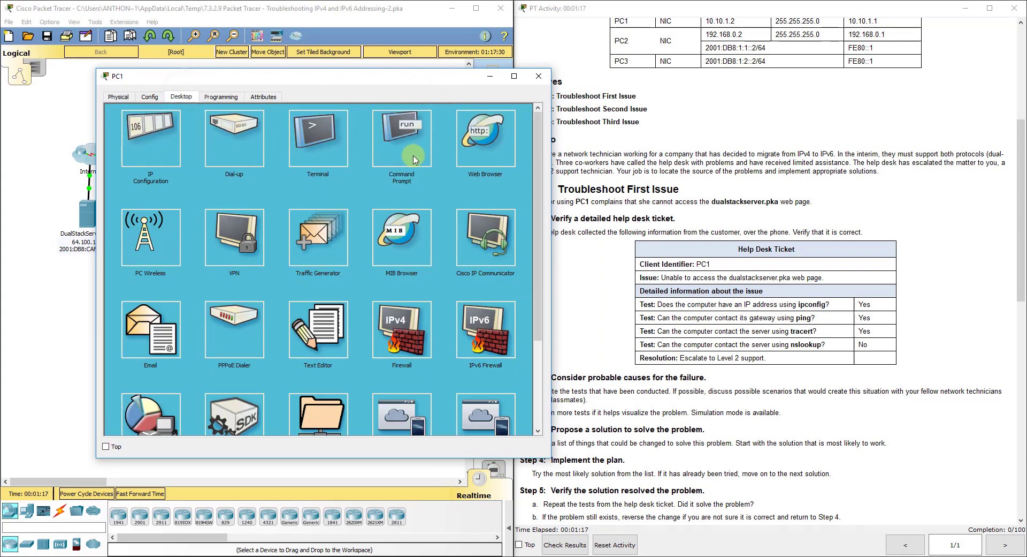
pyautogui.click(392, 147)
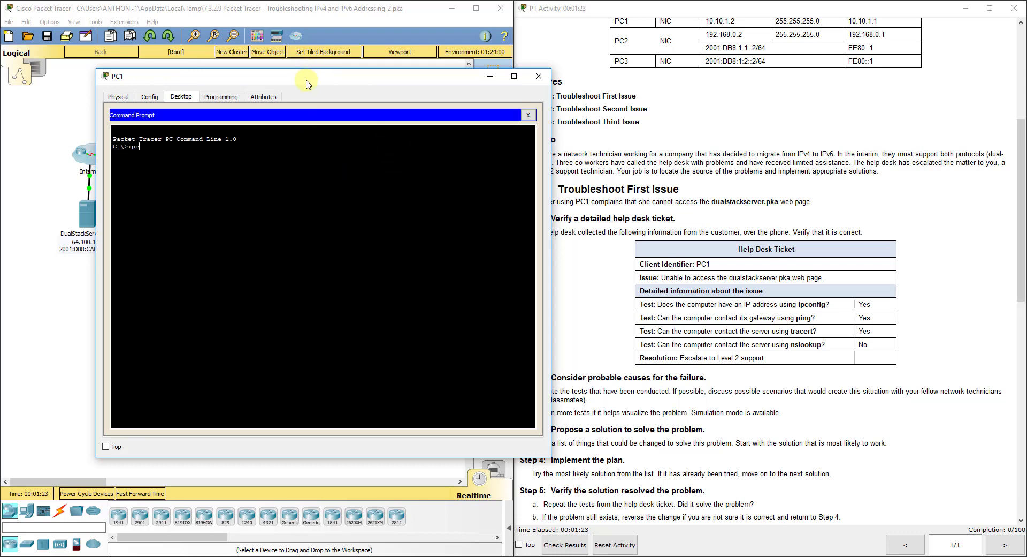
pyautogui.press('Return')
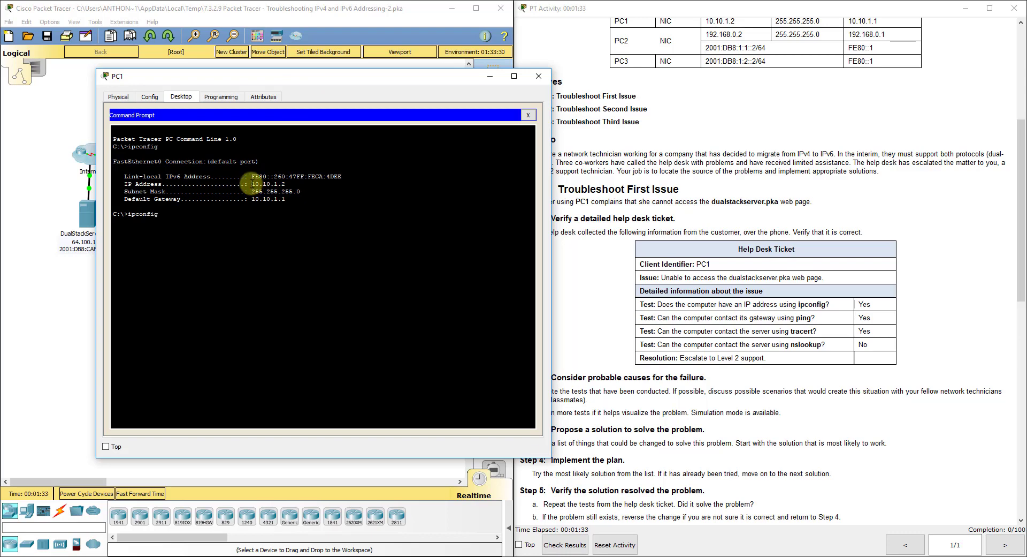
pyautogui.press('Return')
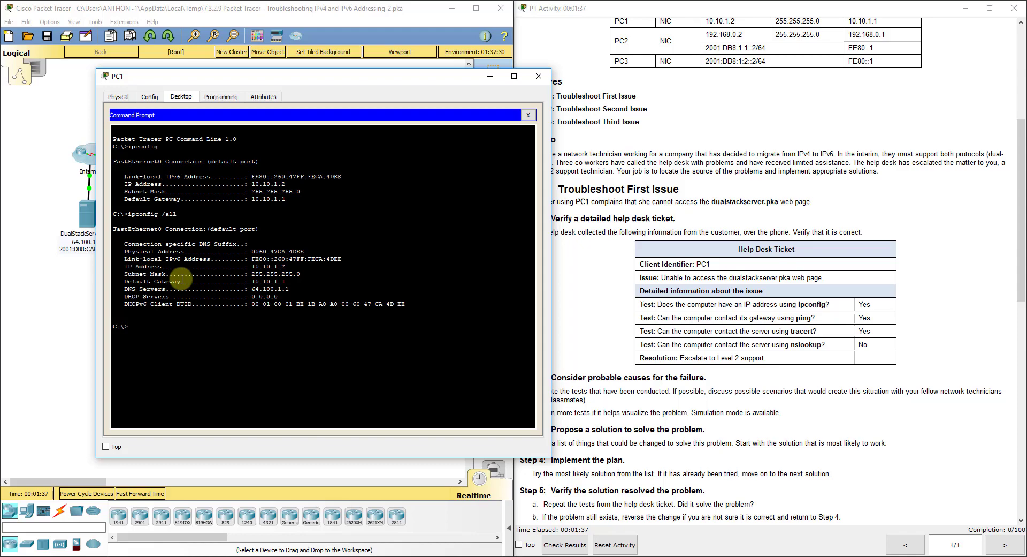
# Compare PC1's row in the addressing table with its command prompt output.
pyautogui.click(733, 190)
pyautogui.scroll(4, 731, 224)
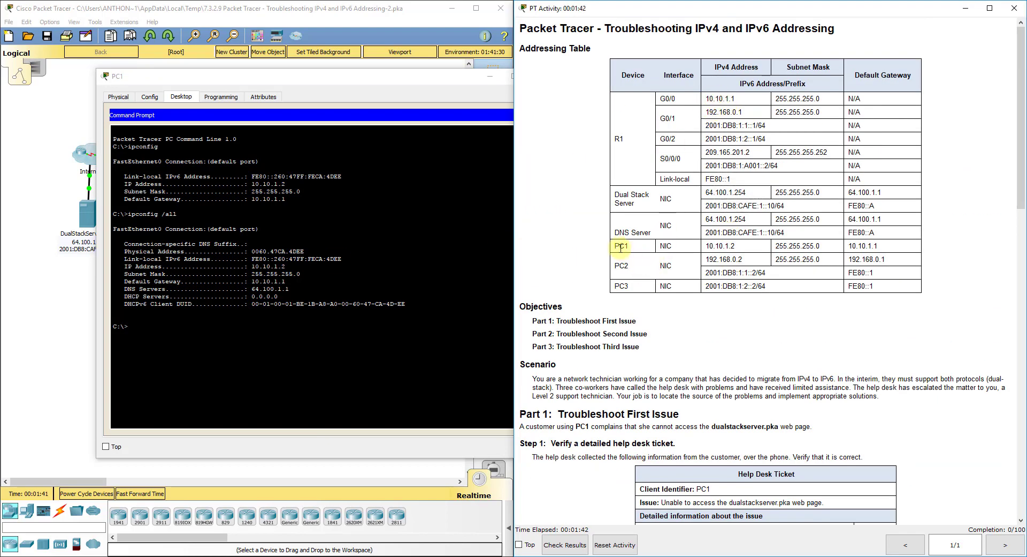
pyautogui.moveTo(618, 247); pyautogui.dragTo(901, 243)
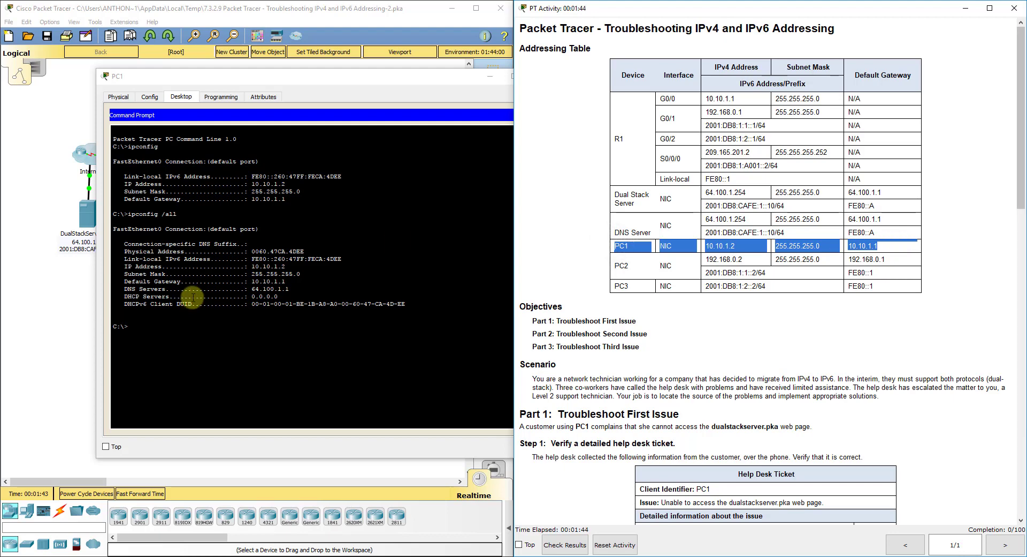
pyautogui.click(271, 270)
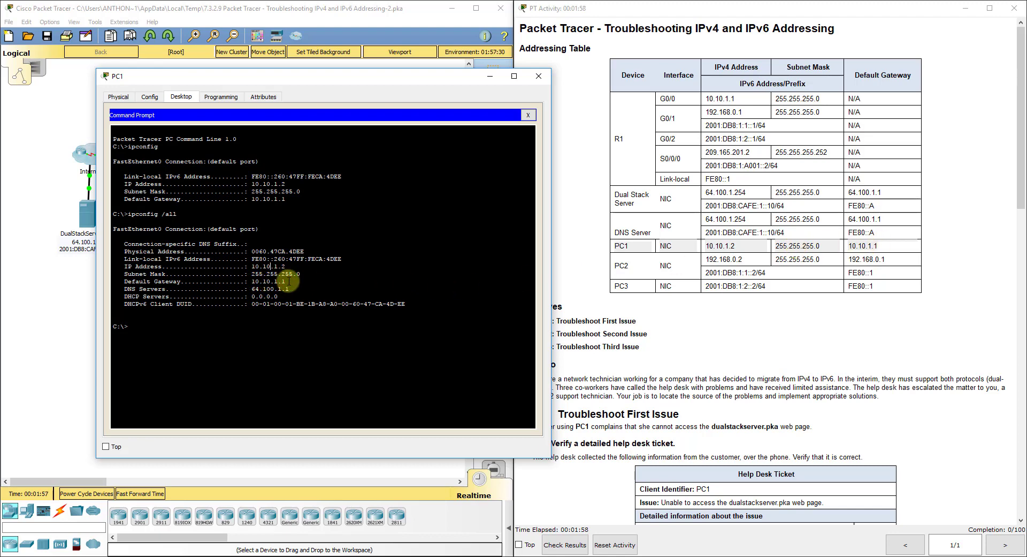
pyautogui.moveTo(354, 78); pyautogui.dragTo(651, 75)
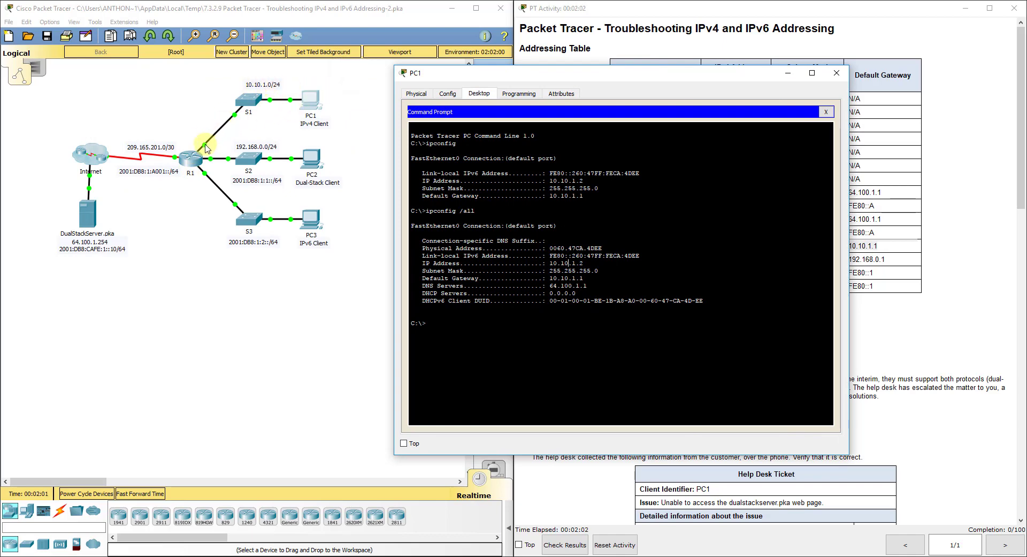
pyautogui.moveTo(546, 77); pyautogui.dragTo(269, 61)
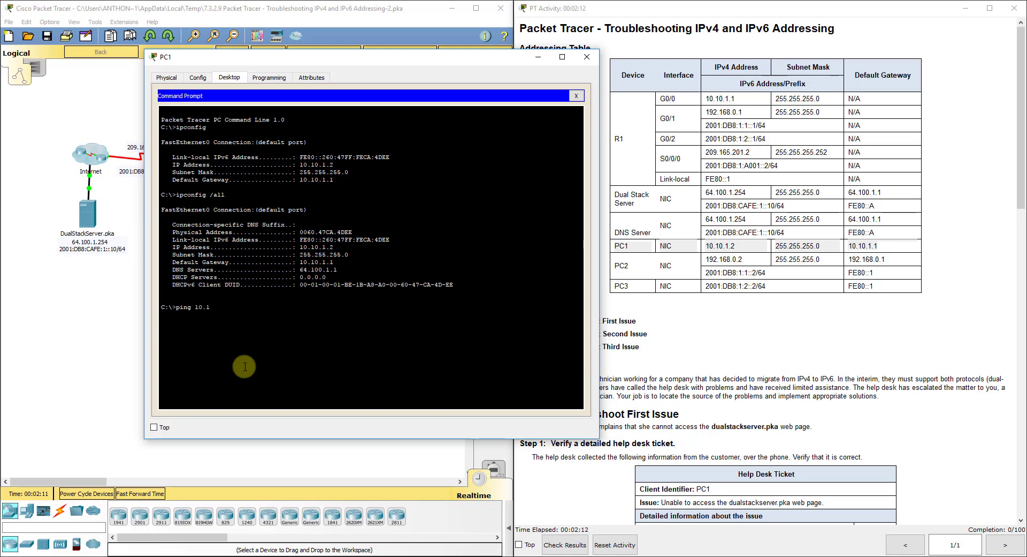
# Ping PC1's gateway 10.10.1.1, getting 4 replies with 0% loss.
pyautogui.write('0.1.1')
pyautogui.press('Return')
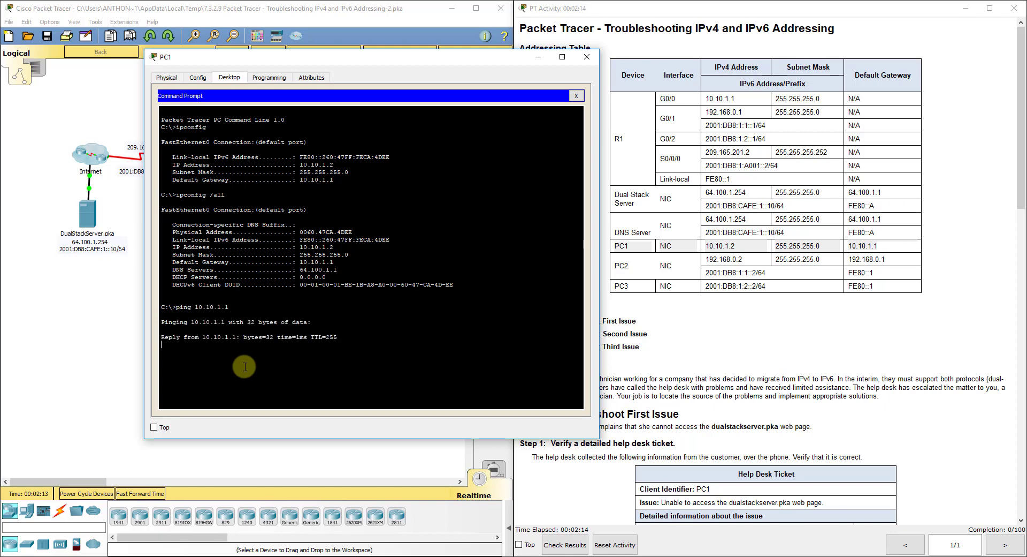
pyautogui.moveTo(243, 56); pyautogui.dragTo(499, 36)
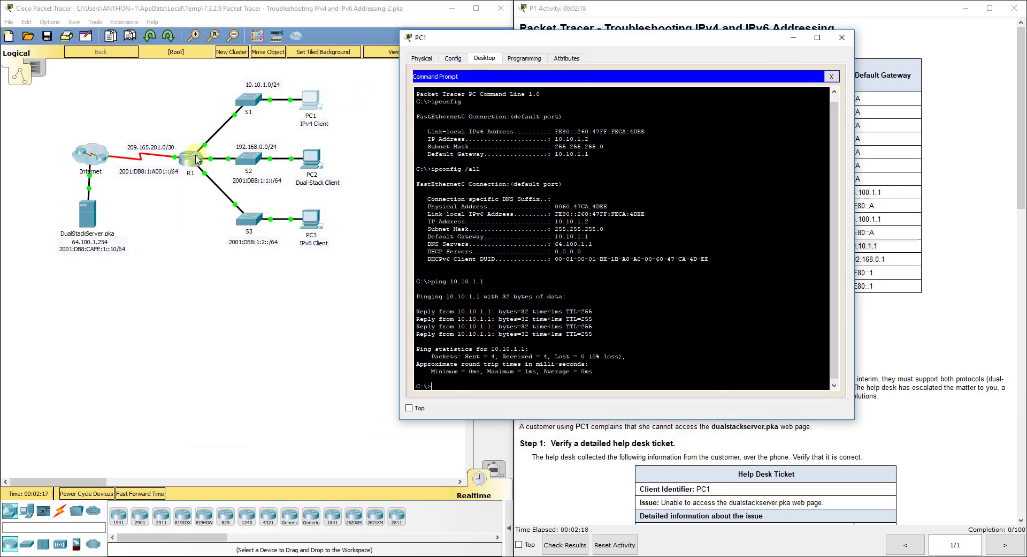
# On router R1's CLI, run en and show run to confirm G0/0 is 10.10.1.1 255.255.255.0.
pyautogui.click(193, 159)
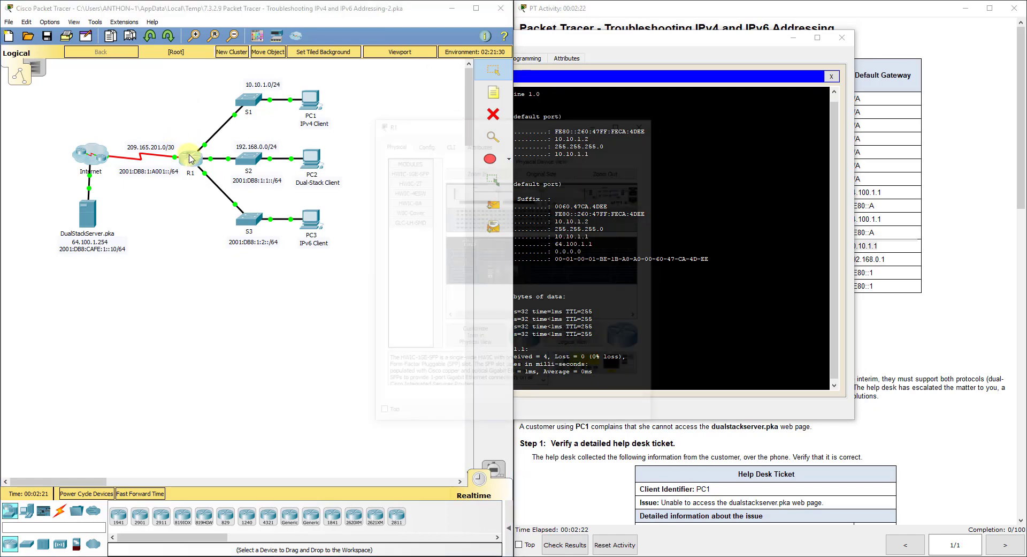
pyautogui.press('Return')
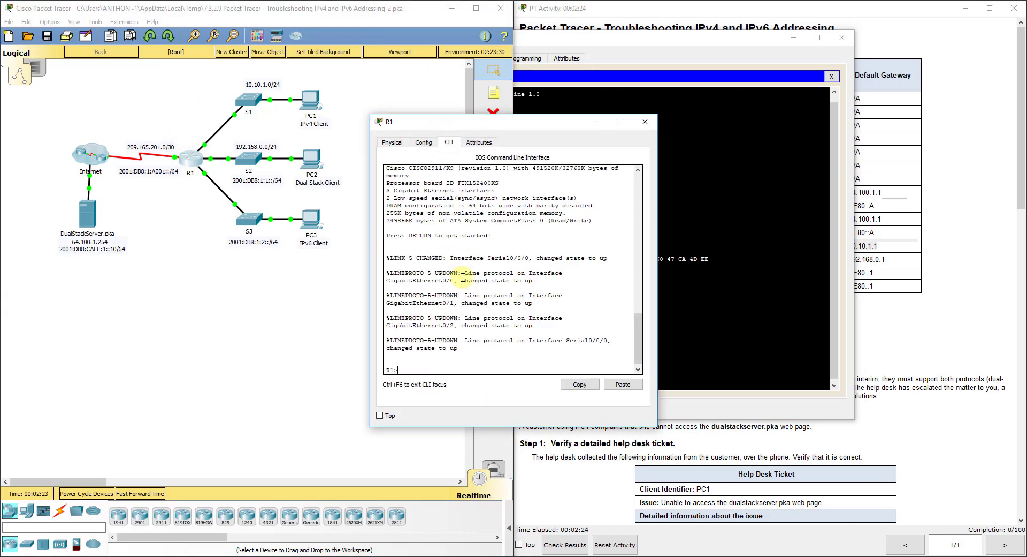
pyautogui.write('en')
pyautogui.press('Return')
pyautogui.write('show run')
pyautogui.press('Return')
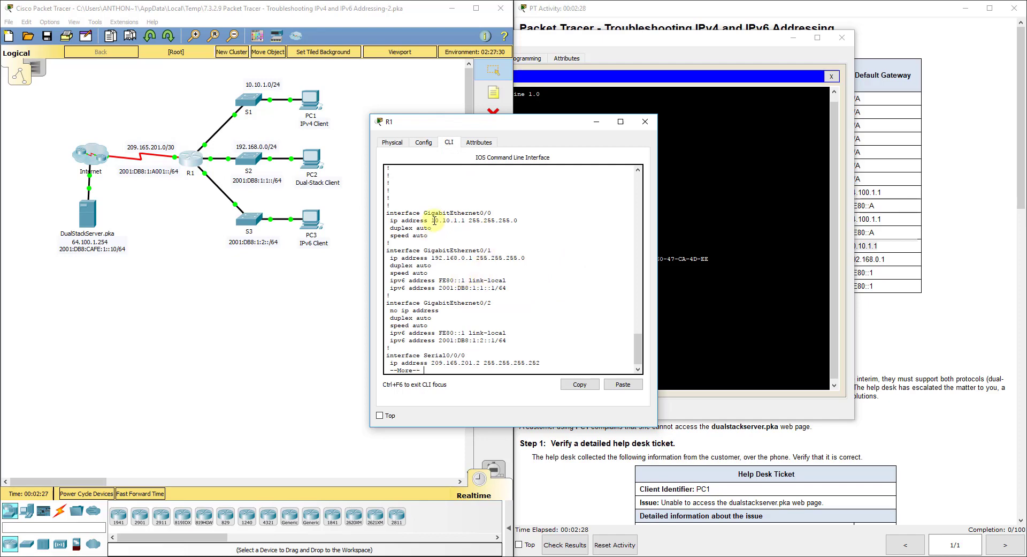
pyautogui.moveTo(431, 220); pyautogui.dragTo(467, 221)
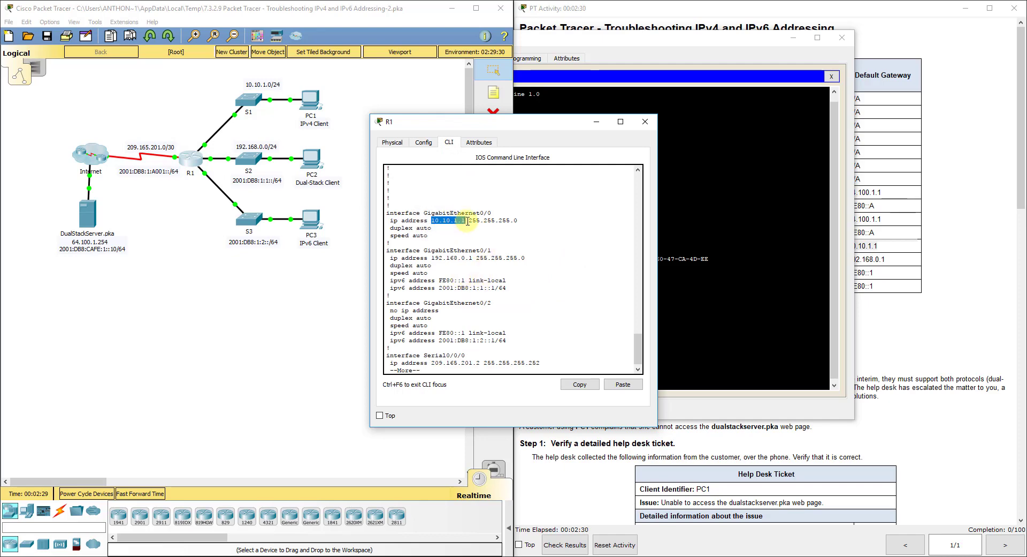
pyautogui.moveTo(637, 46); pyautogui.dragTo(327, 47)
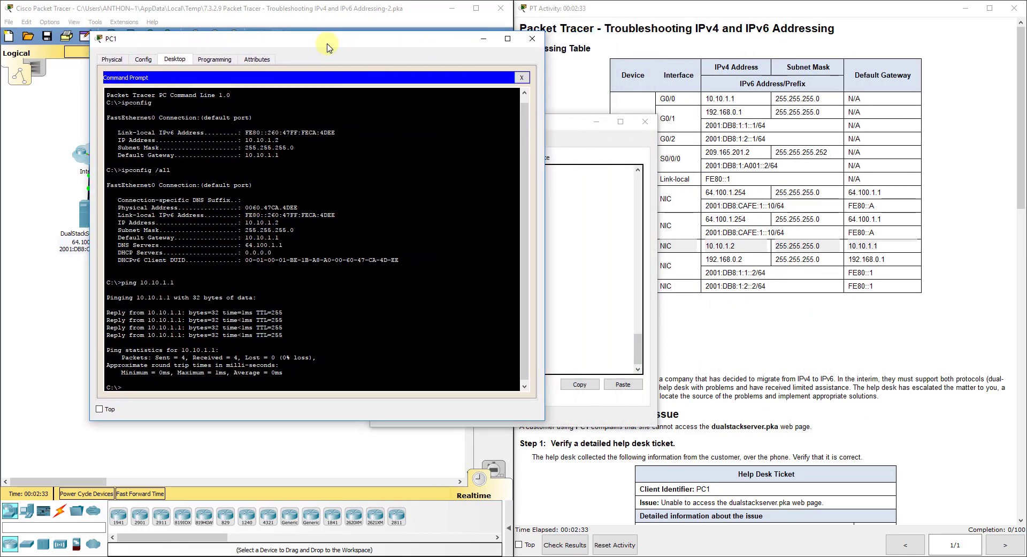
# Minimize R1 and compare PC1's DNS server 64.100.1.1 with the table's 64.100.1.254.
pyautogui.click(598, 121)
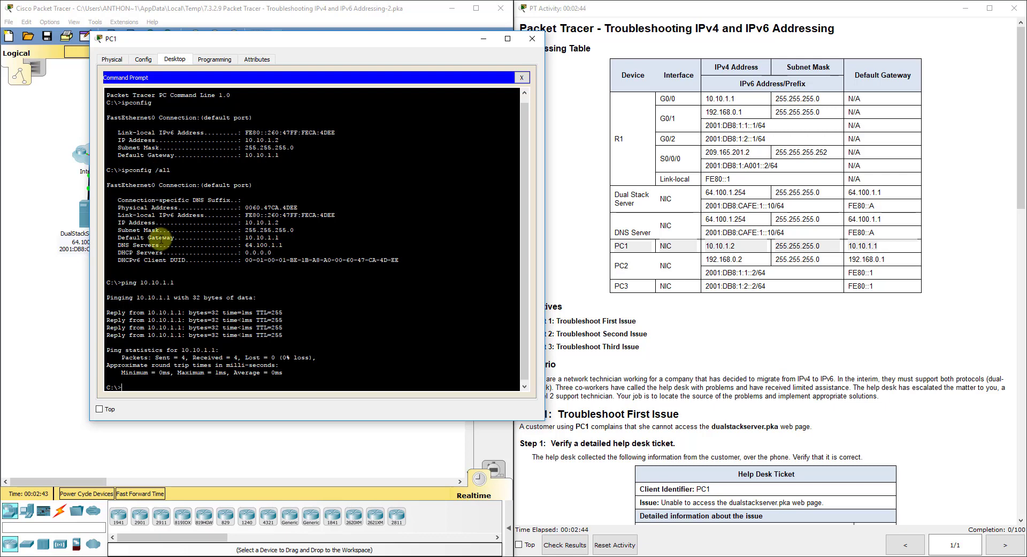
pyautogui.moveTo(119, 243); pyautogui.dragTo(241, 244)
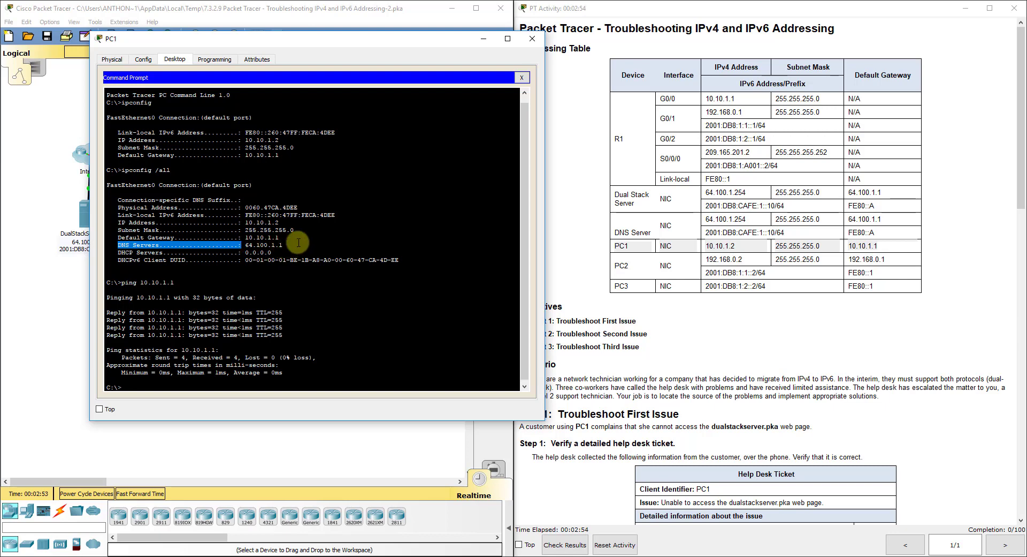
pyautogui.moveTo(705, 219); pyautogui.dragTo(752, 220)
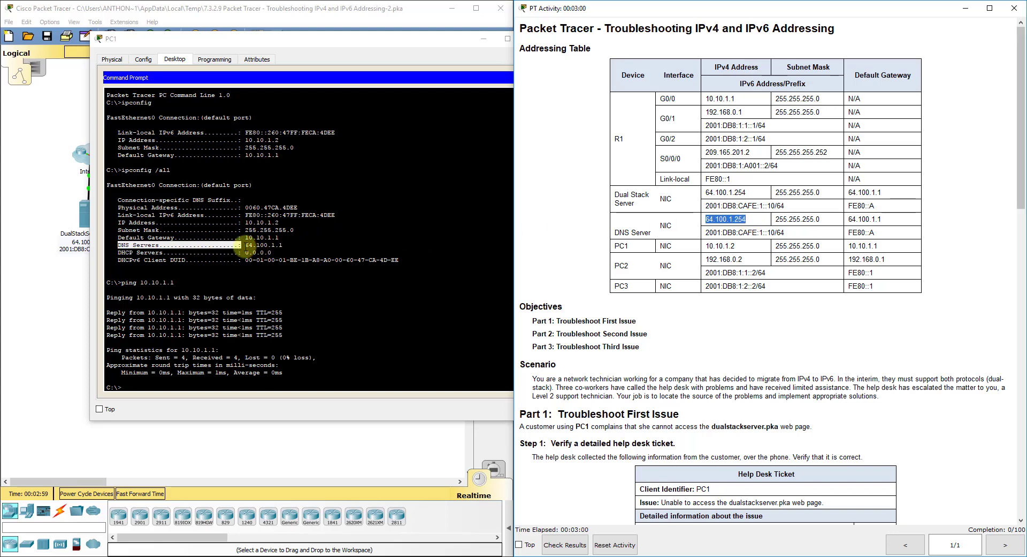
pyautogui.click(283, 245)
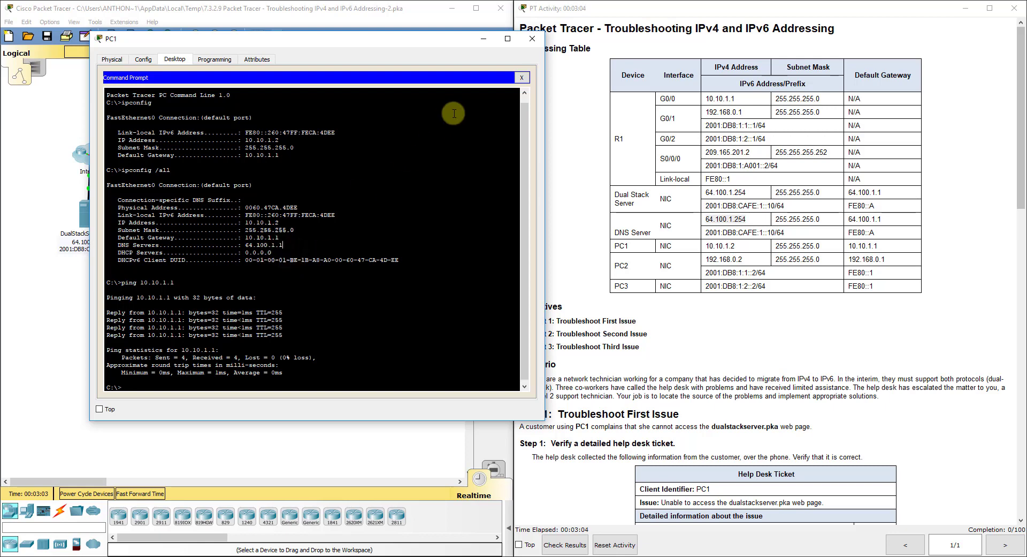
# Change PC1's DNS server to 64.100.1.254 in IP Configuration.
pyautogui.click(522, 77)
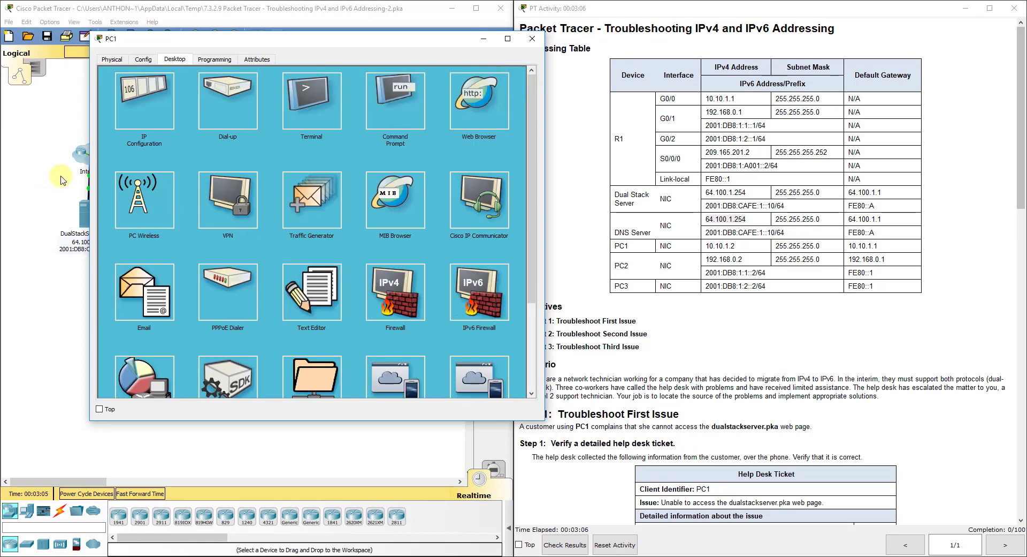
pyautogui.click(131, 121)
pyautogui.click(321, 162)
pyautogui.press('BackSpace')
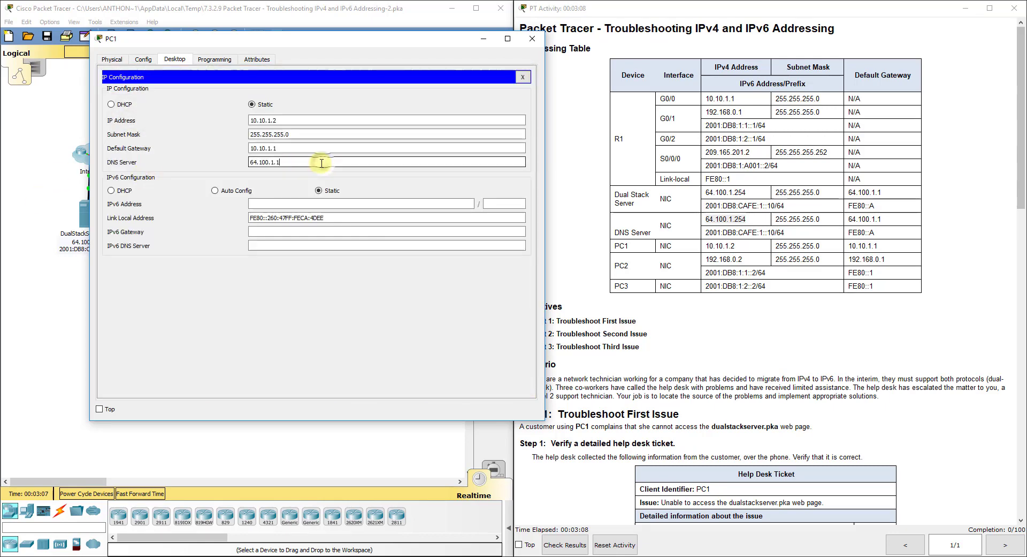
pyautogui.write('254')
pyautogui.click(312, 147)
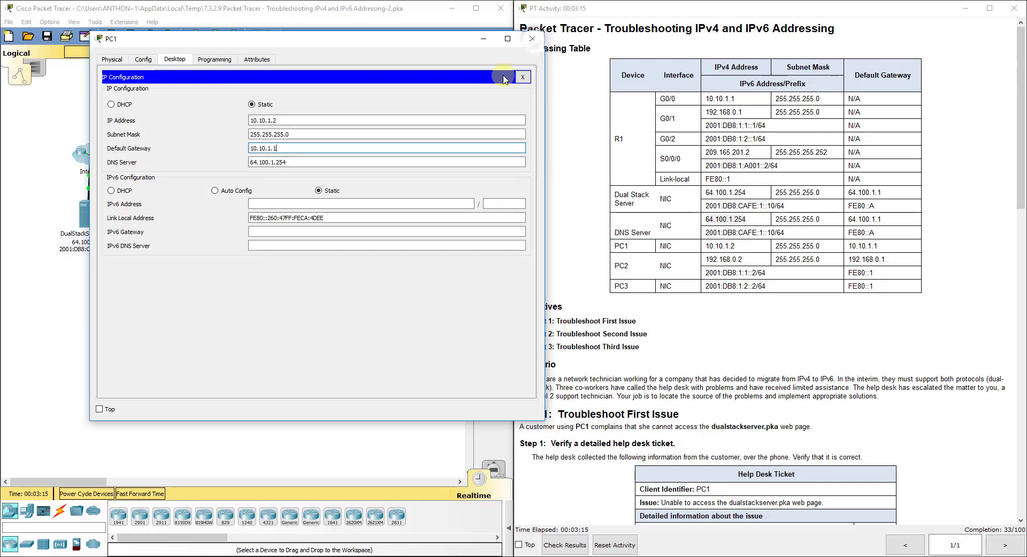
pyautogui.click(524, 79)
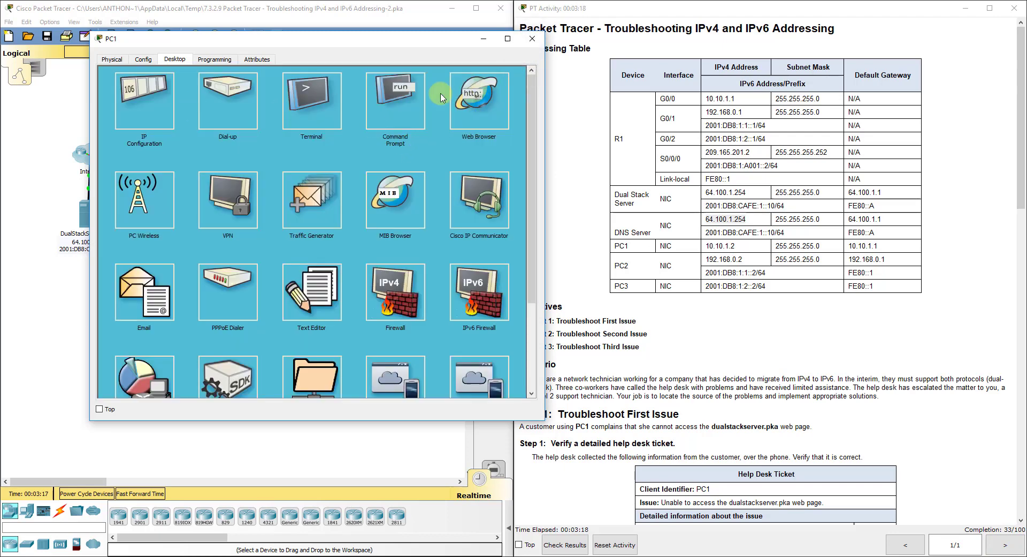
pyautogui.click(482, 101)
pyautogui.click(249, 92)
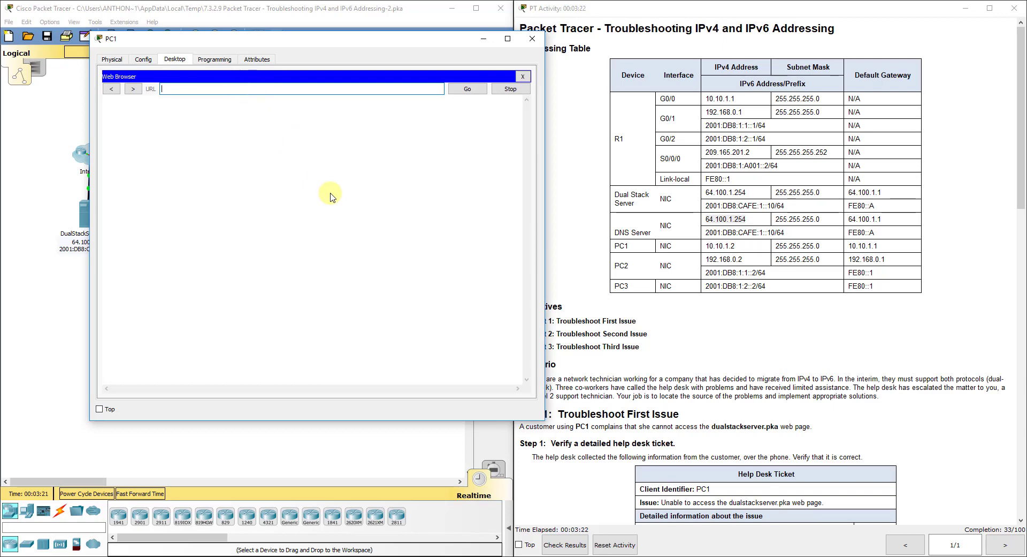
pyautogui.write('64.100.1.254')
pyautogui.press('Return')
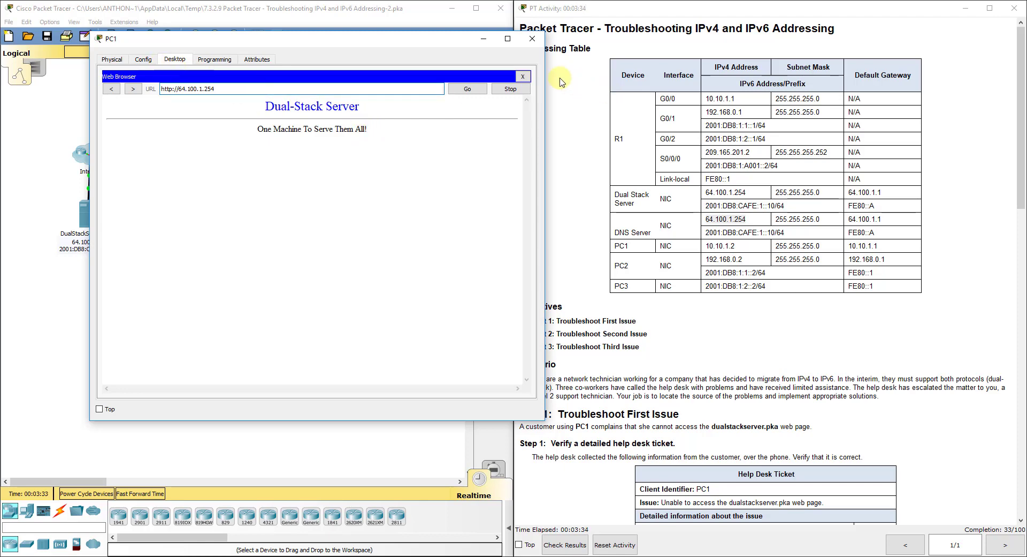
pyautogui.click(528, 76)
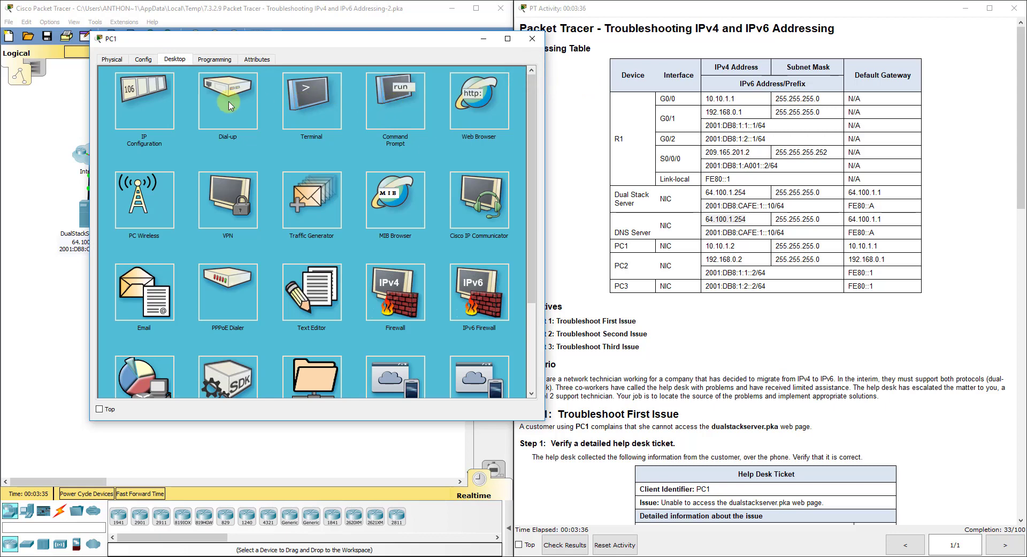
# Revert PC1's DNS server to 64.100.1.1 in IP Configuration.
pyautogui.click(131, 110)
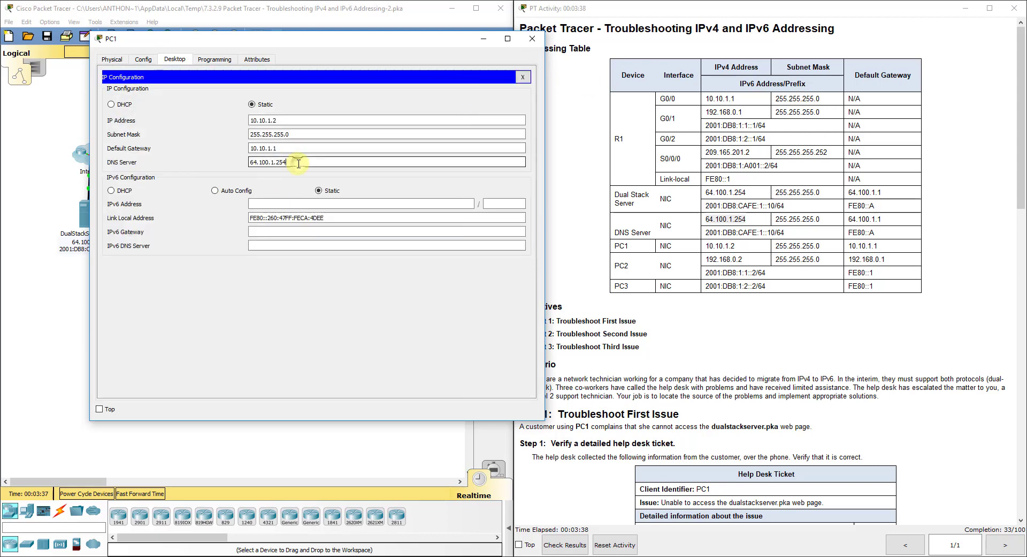
pyautogui.press('BackSpace')
pyautogui.press('BackSpace')
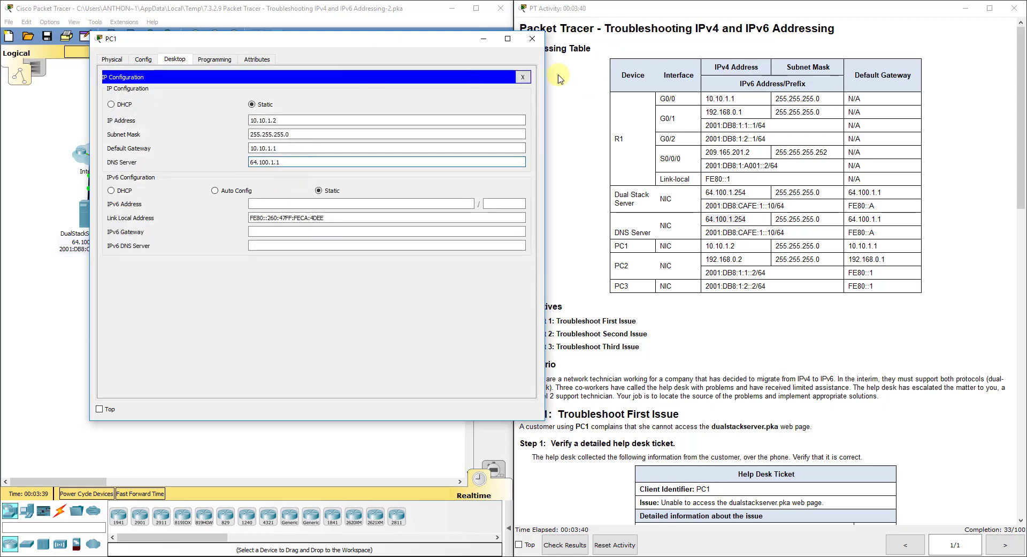
pyautogui.click(523, 76)
# Load the Dual-Stack Server page at 64.100.1.254 in PC1's web browser.
pyautogui.click(466, 103)
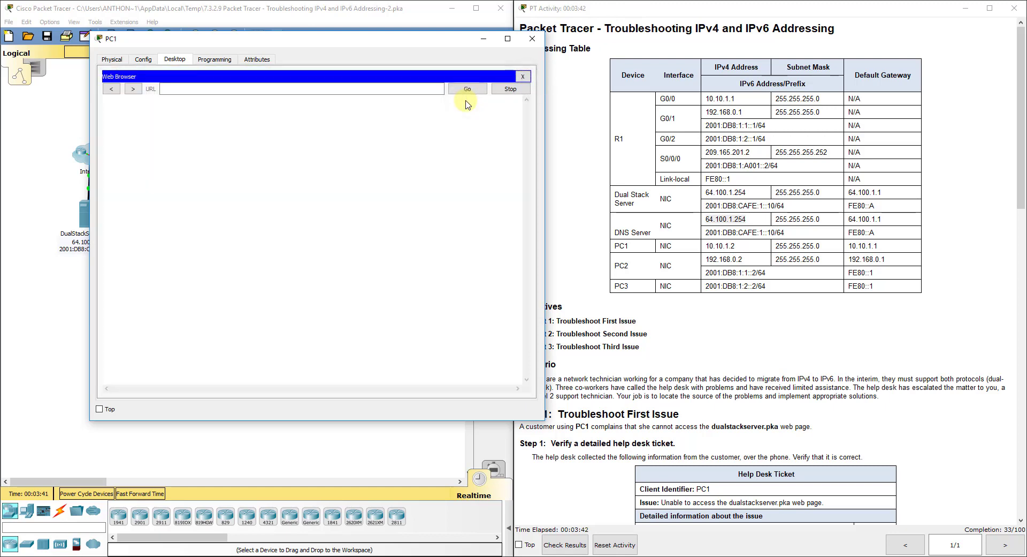
pyautogui.click(426, 88)
pyautogui.write('64.100.1.254')
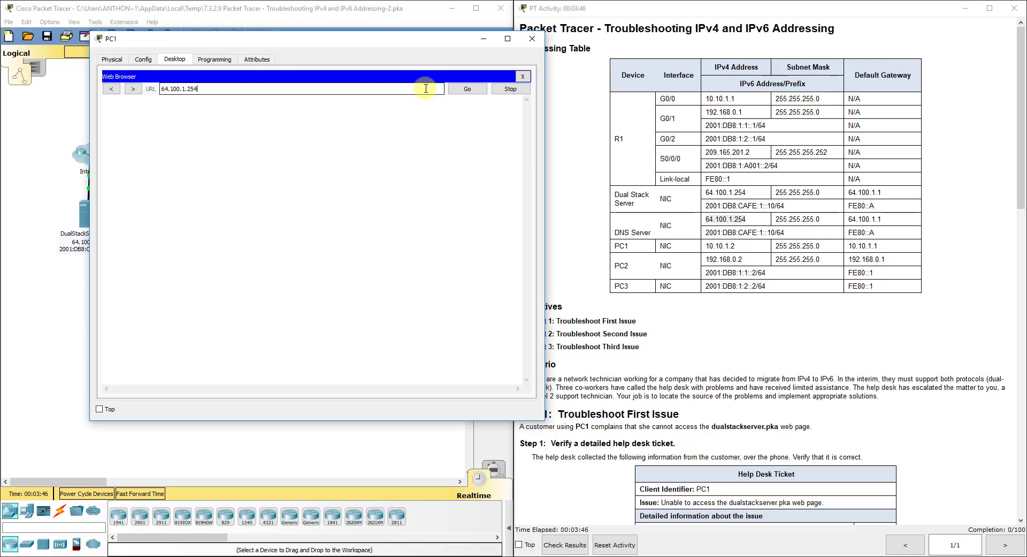
pyautogui.press('Return')
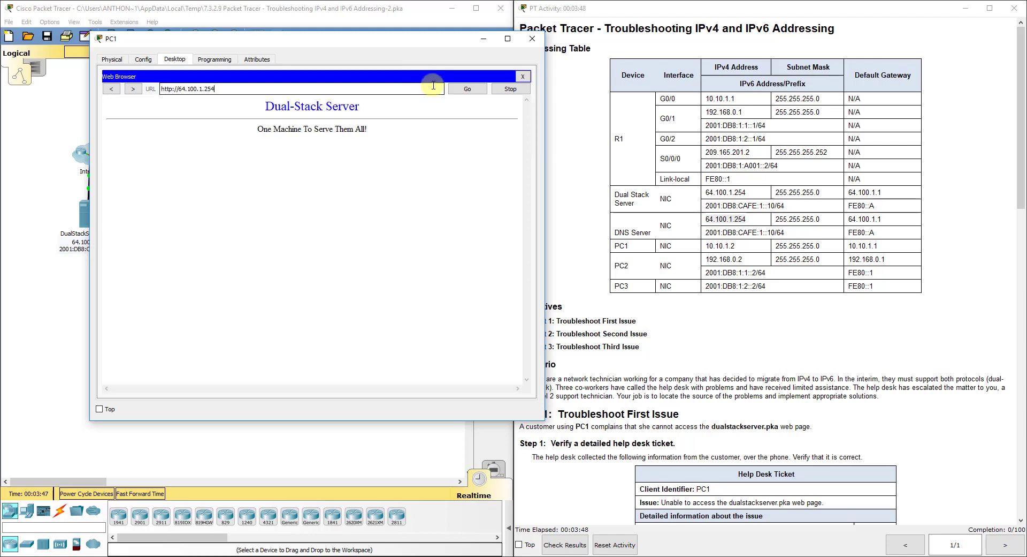
# Restore PC1's DNS server to 64.100.1.254 and close PC1's window.
pyautogui.click(524, 77)
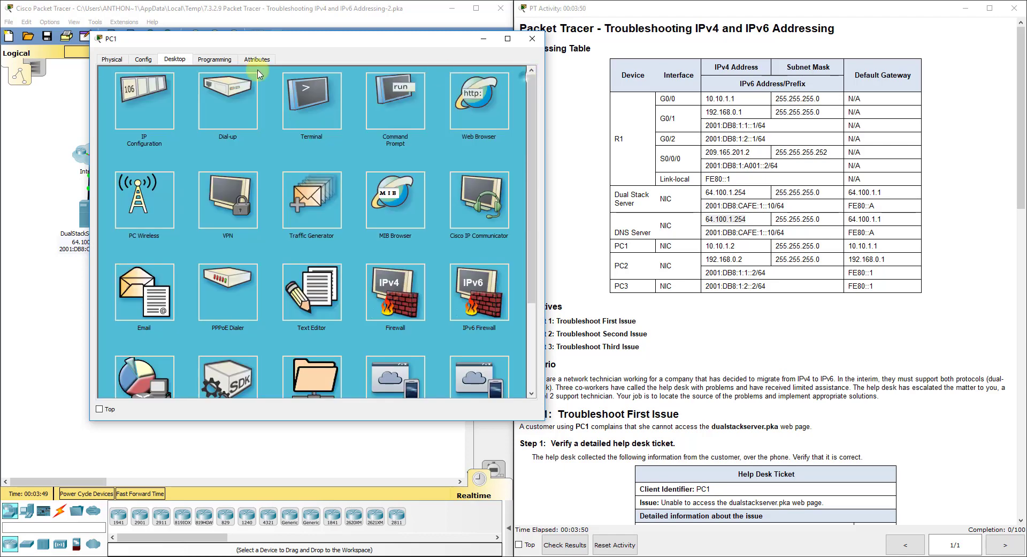
pyautogui.click(166, 90)
pyautogui.click(301, 147)
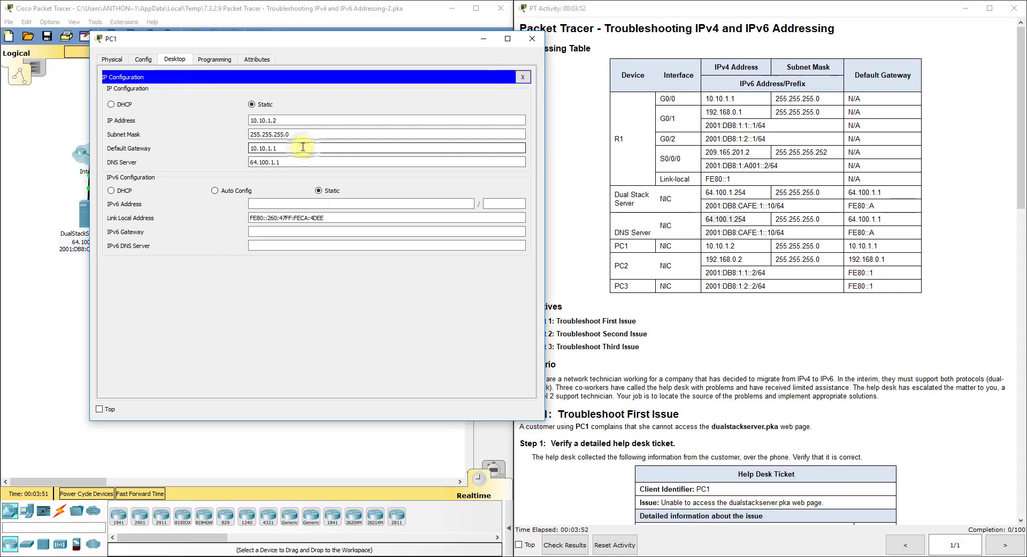
pyautogui.press('BackSpace')
pyautogui.write('254')
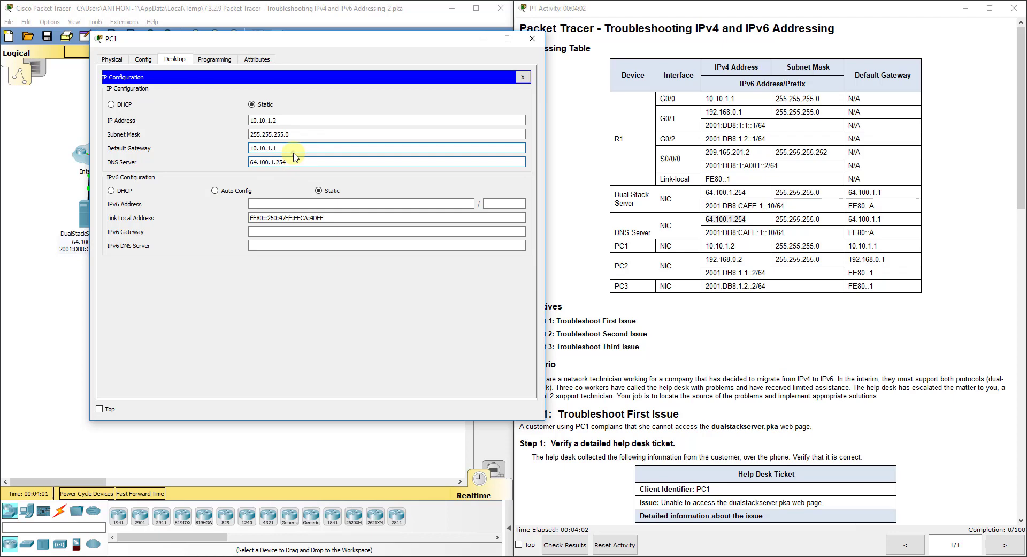
pyautogui.click(331, 163)
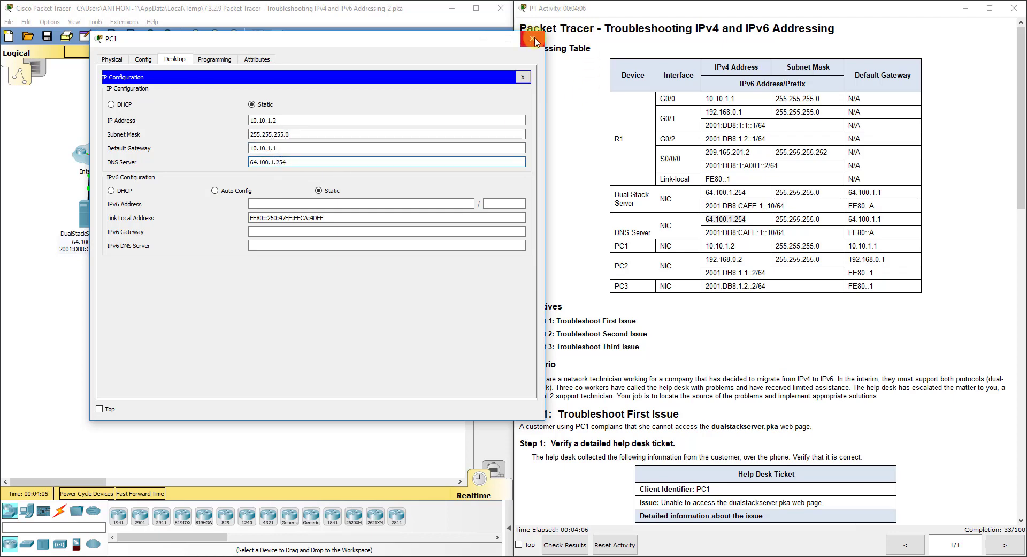
pyautogui.click(523, 77)
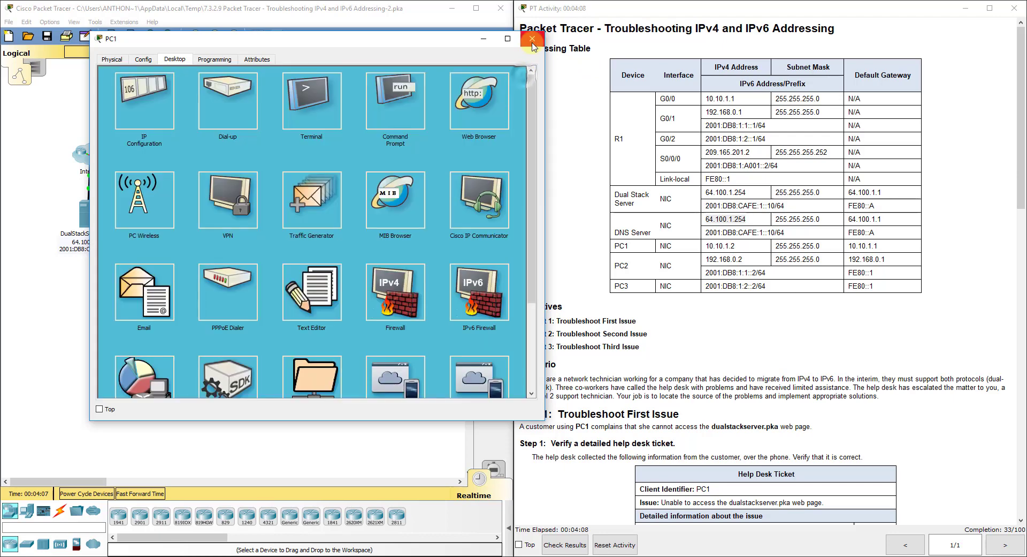
pyautogui.click(532, 38)
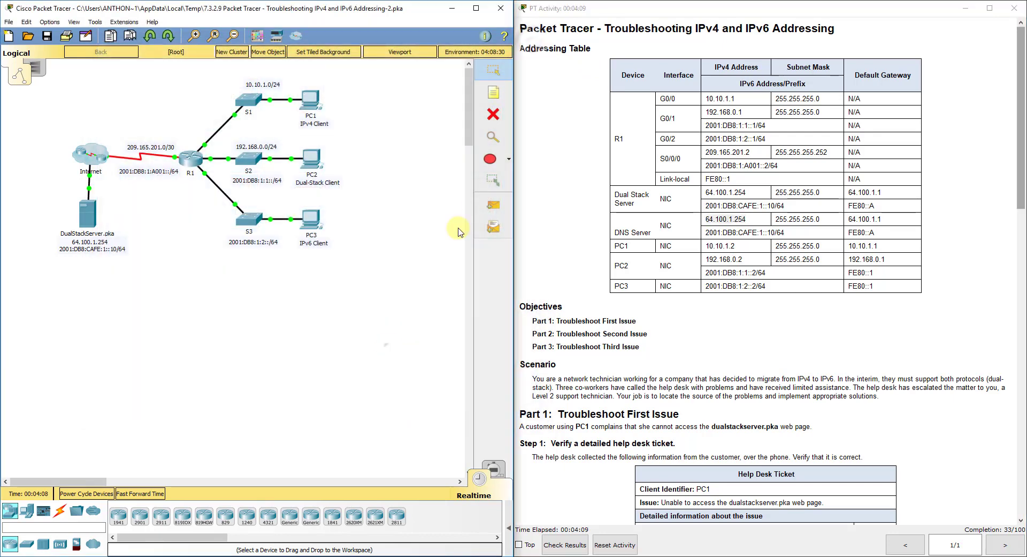
# Send a simple PDU from PC1 to DualStackServer, which shows Successful.
pyautogui.click(509, 527)
pyautogui.click(480, 203)
pyautogui.click(310, 100)
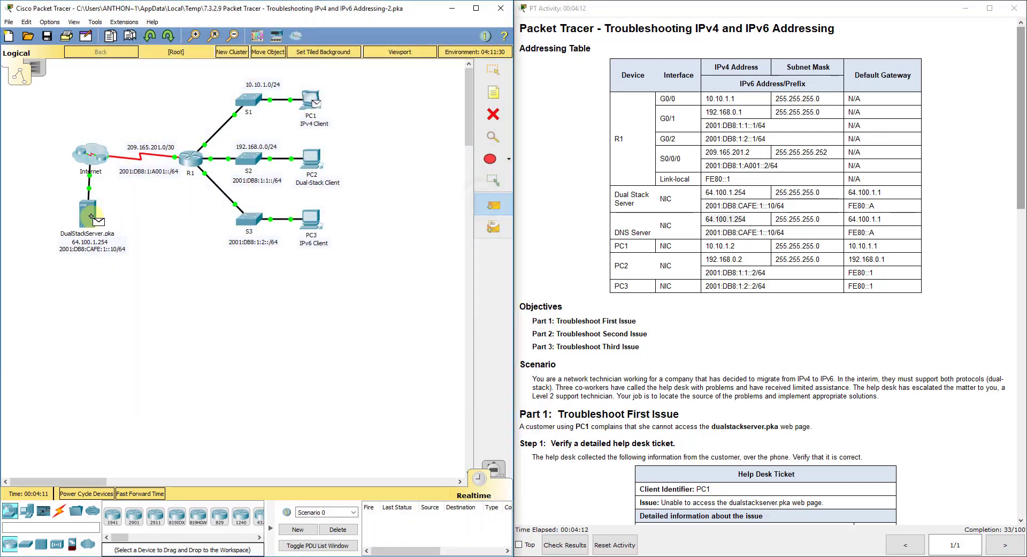
pyautogui.click(87, 214)
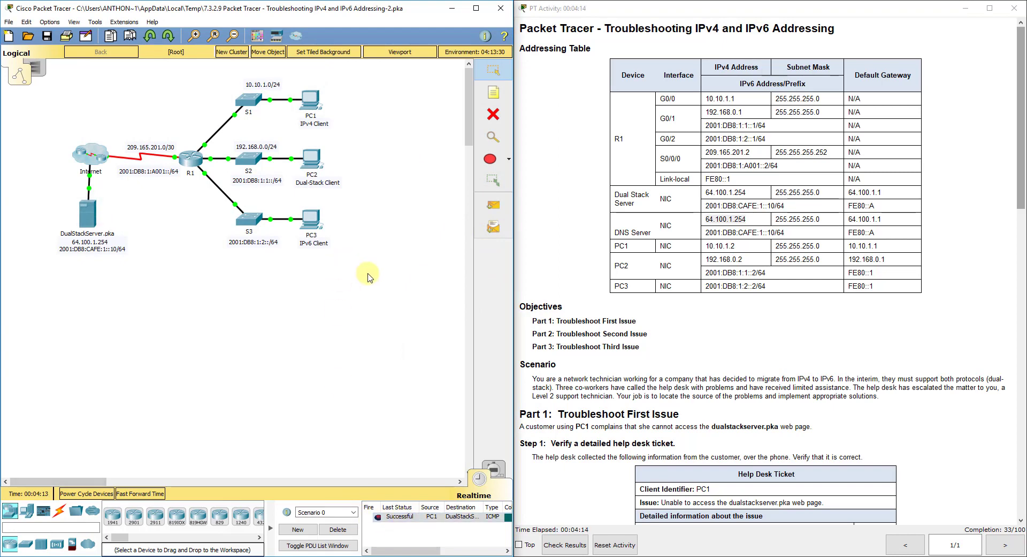
# Open PC2's window and show its desktop applications.
pyautogui.click(316, 162)
pyautogui.moveTo(397, 102); pyautogui.dragTo(201, 59)
pyautogui.click(177, 75)
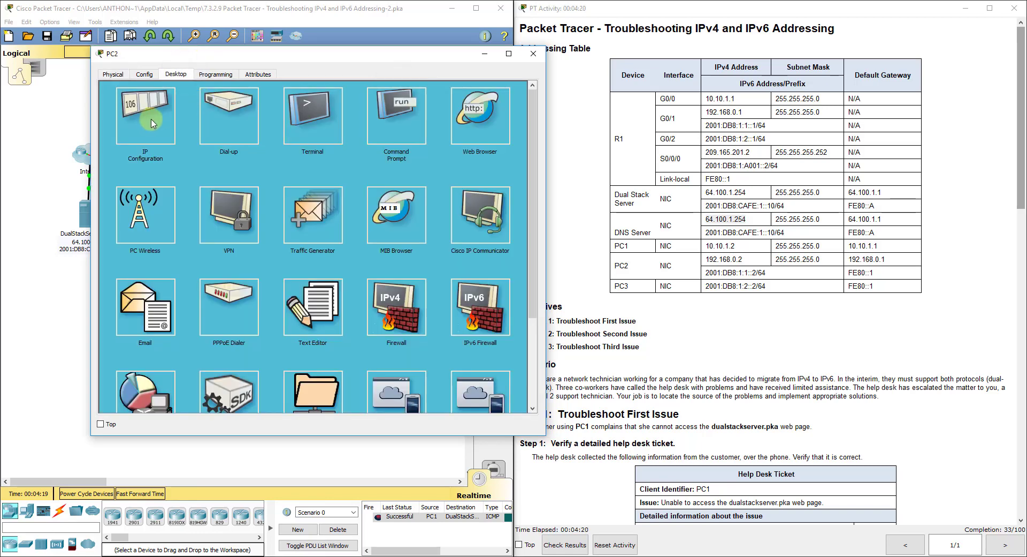
# Run ipv6config and ipv6config /all in PC2's Command Prompt.
pyautogui.click(637, 371)
pyautogui.scroll(-15, 768, 407)
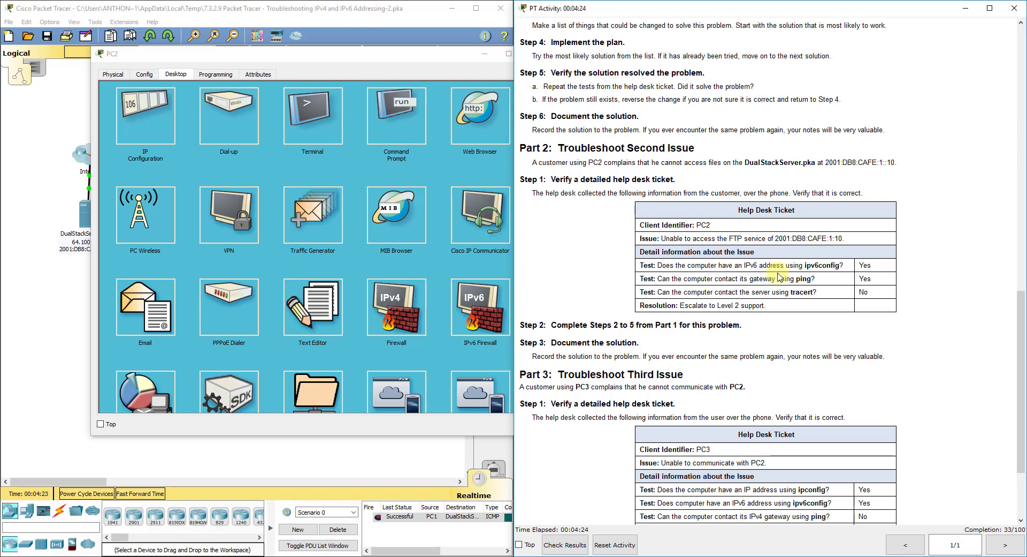
pyautogui.click(194, 122)
pyautogui.click(396, 122)
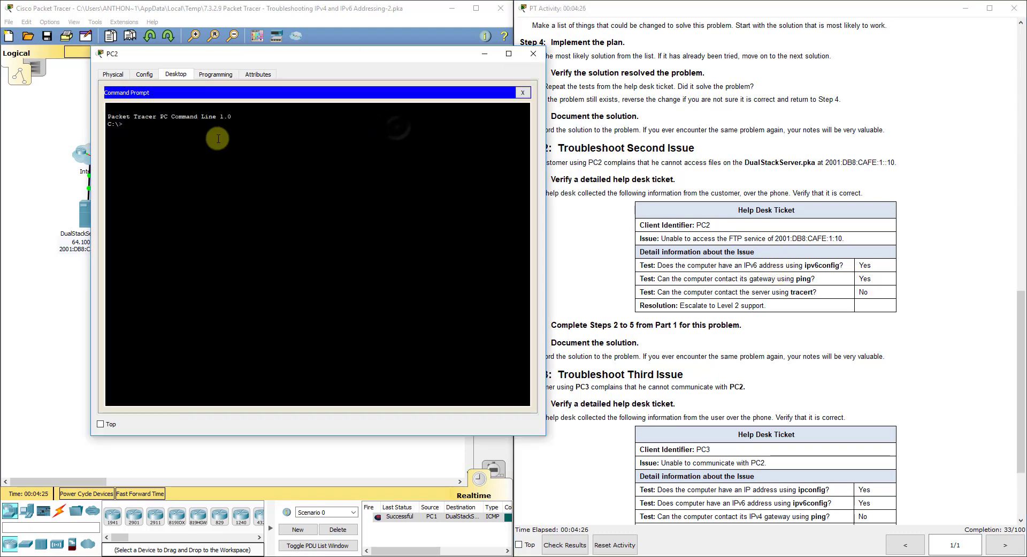
pyautogui.write('ipv')
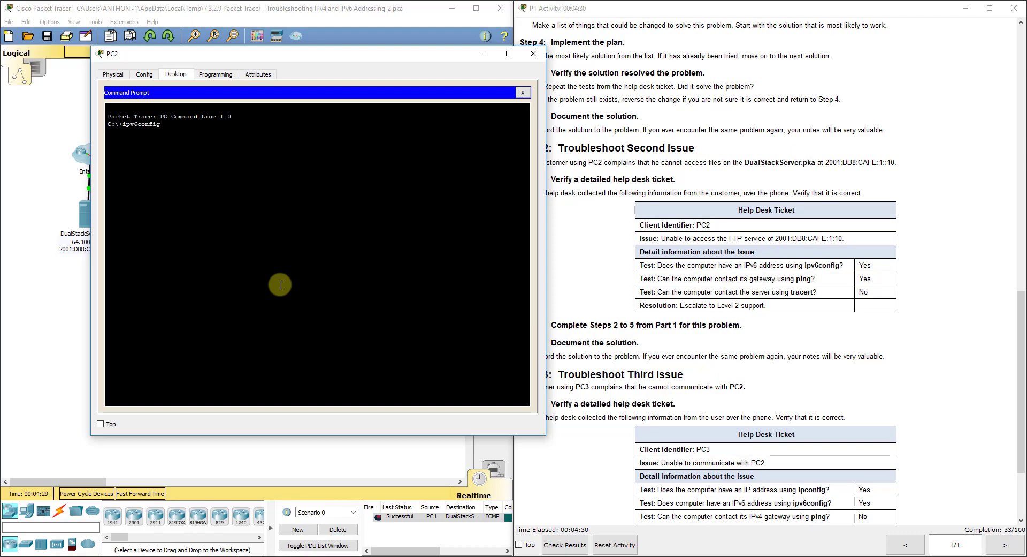
pyautogui.write('6config')
pyautogui.press('Return')
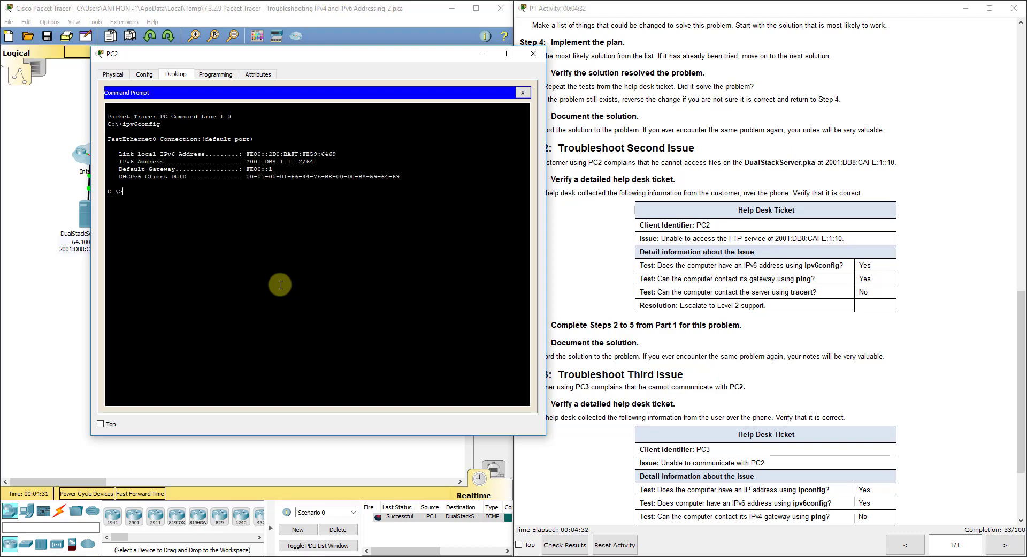
pyautogui.write('/all')
pyautogui.press('Return')
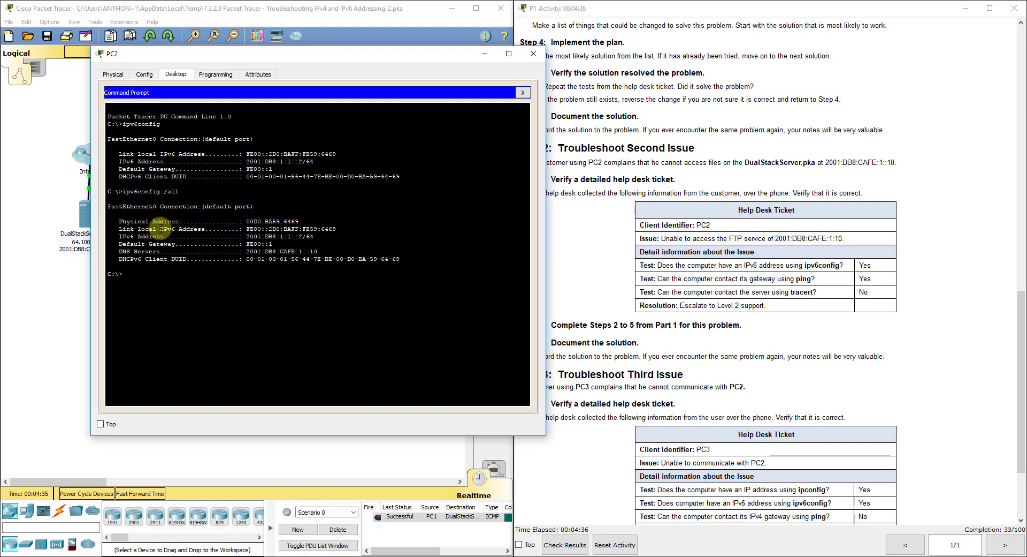
# Check PC2's IPv6 address 2001:DB8:1:1::2/64 against the Addressing Table.
pyautogui.moveTo(145, 236); pyautogui.dragTo(317, 236)
pyautogui.click(723, 185)
pyautogui.scroll(15, 717, 300)
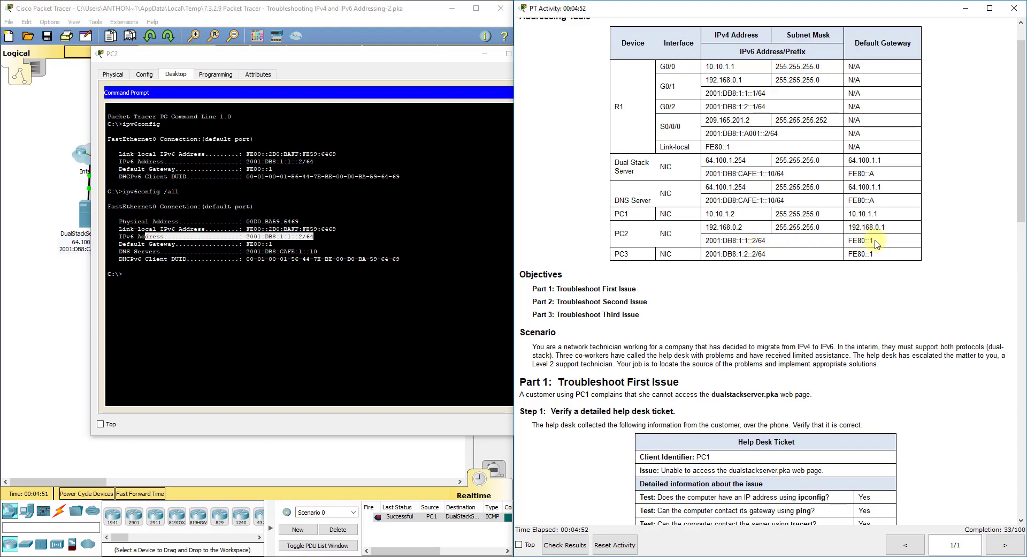
# Run ipconfig /all on PC2, revealing its Default Gateway is 0.0.0.0.
pyautogui.click(245, 279)
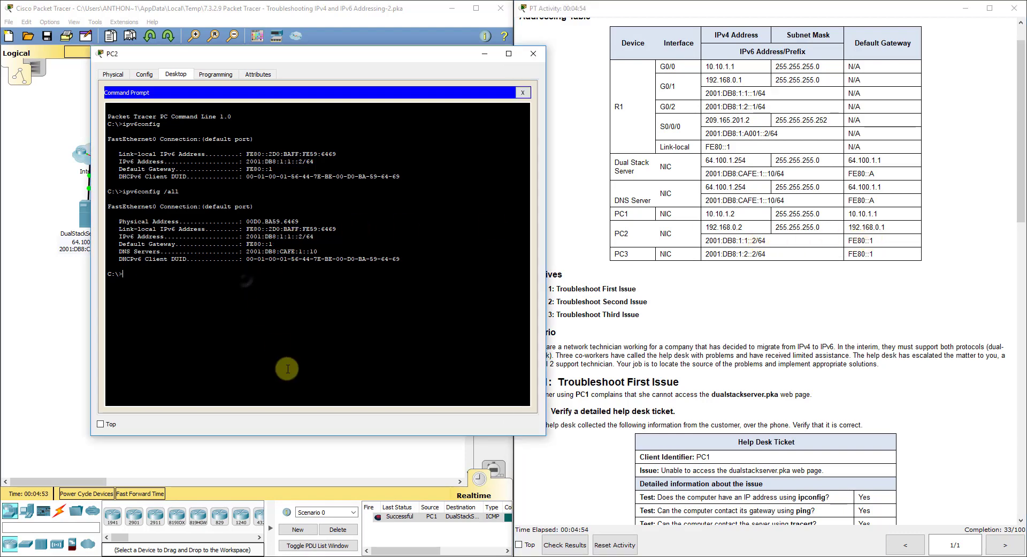
pyautogui.write('ipconfig /all')
pyautogui.press('Return')
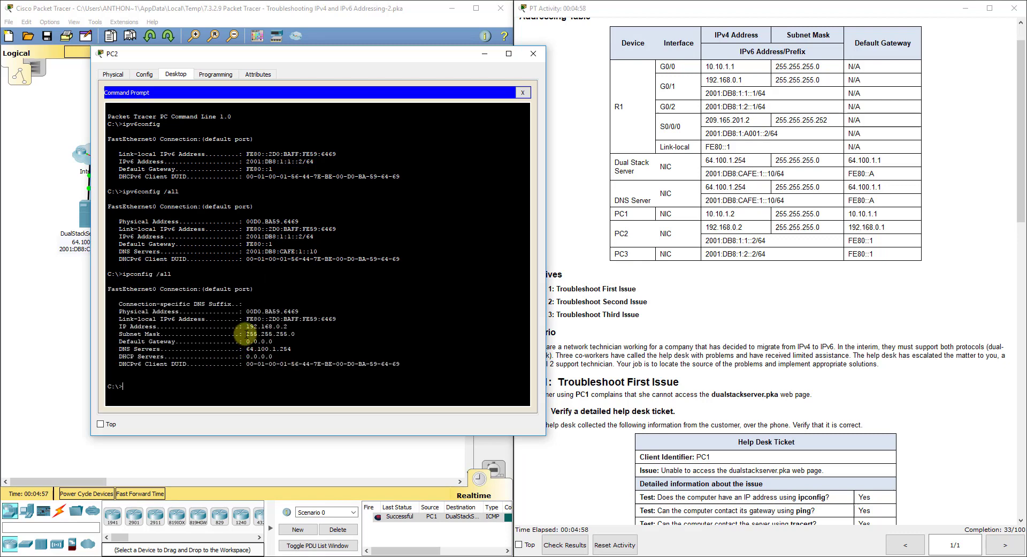
pyautogui.moveTo(246, 325); pyautogui.dragTo(298, 348)
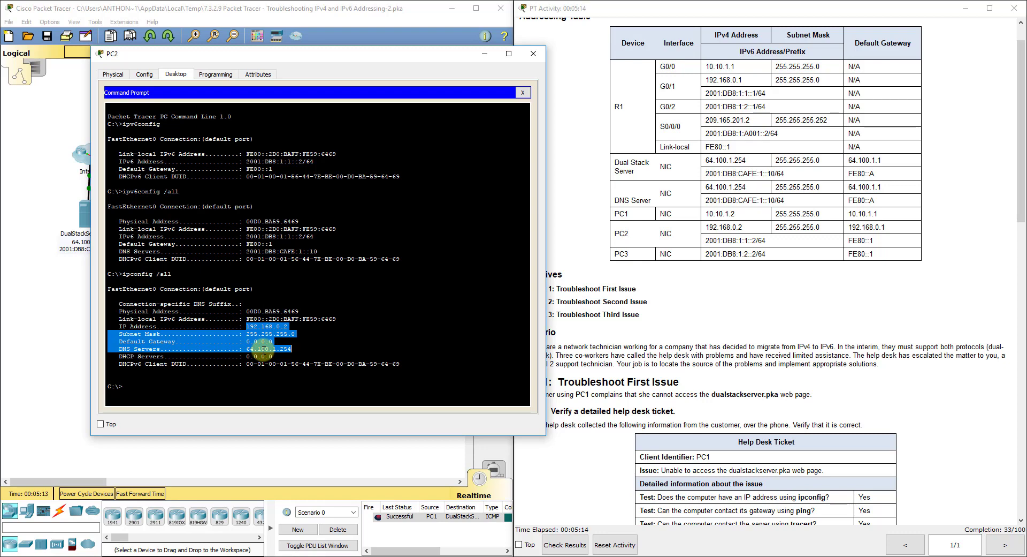
pyautogui.moveTo(272, 341); pyautogui.dragTo(115, 341)
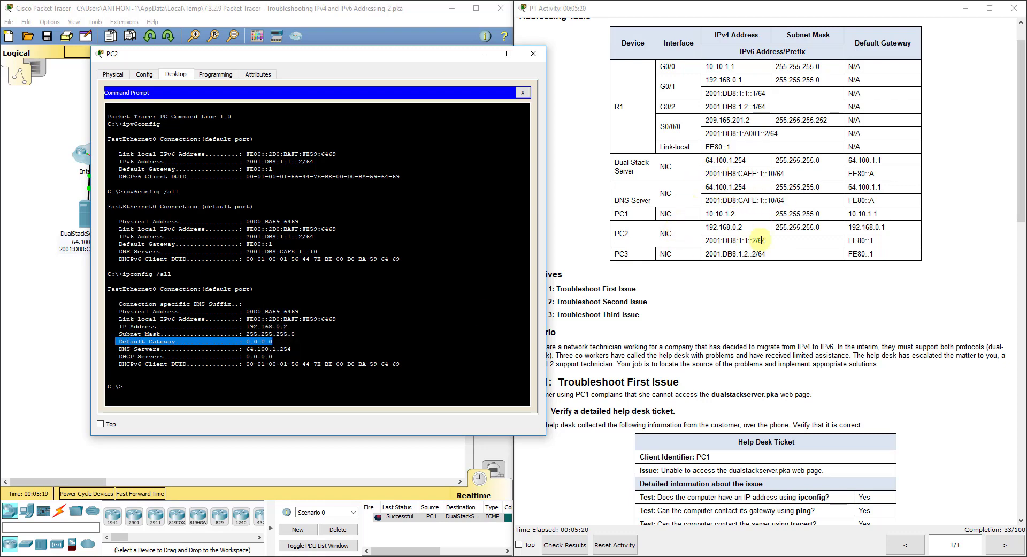
# Compare with the addressing table and R1's CLI, confirming G0/1 is 192.168.0.1.
pyautogui.click(851, 228)
pyautogui.moveTo(849, 227); pyautogui.dragTo(882, 228)
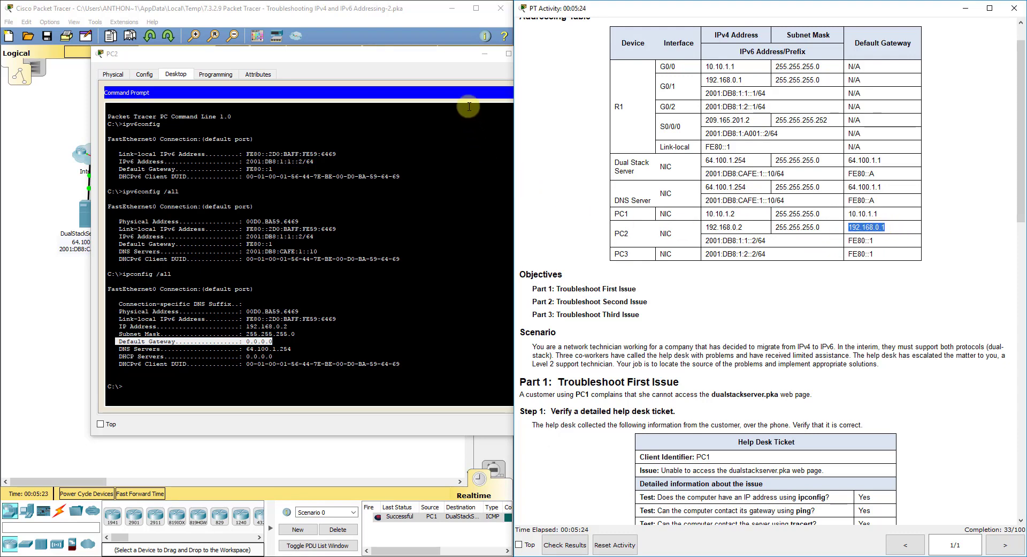
pyautogui.click(449, 58)
pyautogui.moveTo(451, 57); pyautogui.dragTo(775, 73)
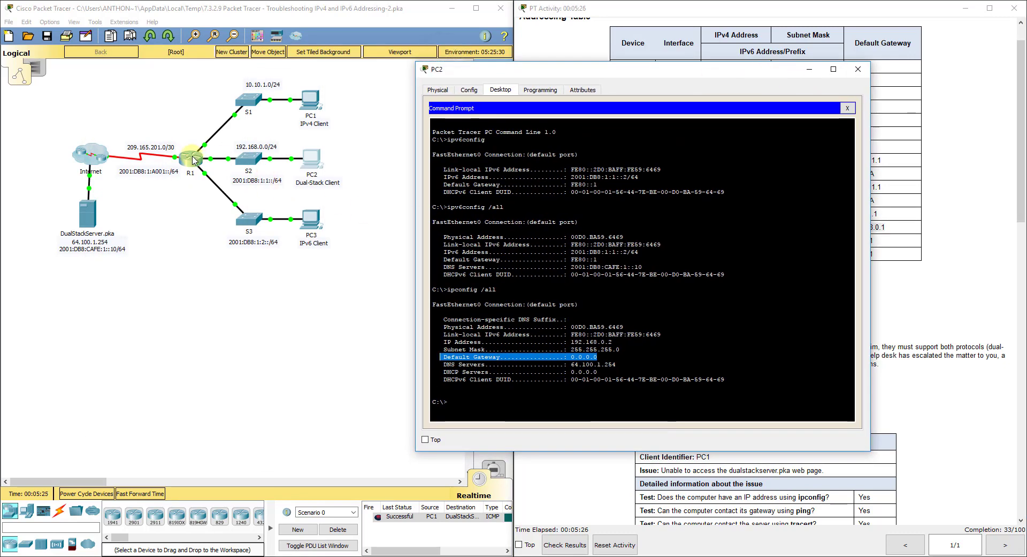
pyautogui.click(191, 158)
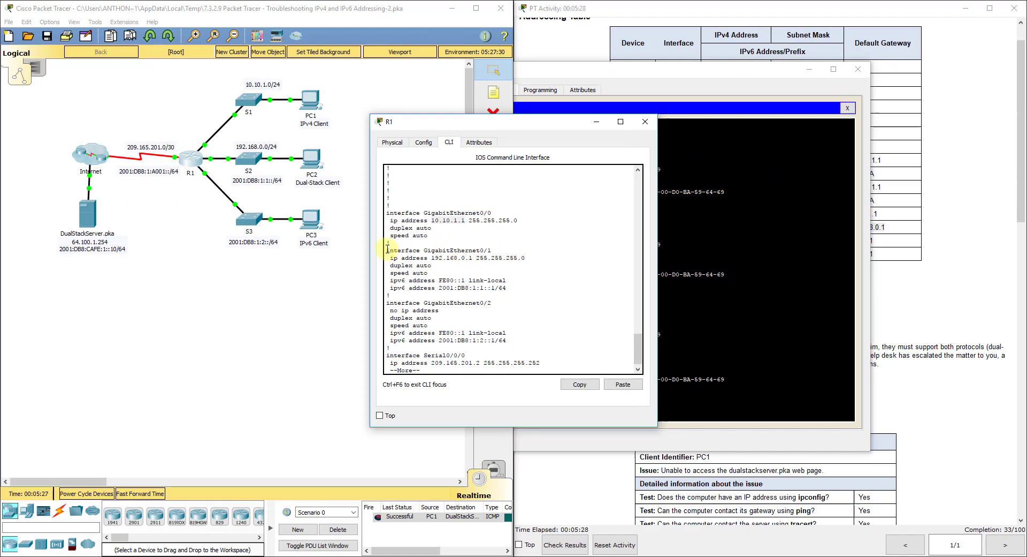
pyautogui.moveTo(386, 250); pyautogui.dragTo(508, 258)
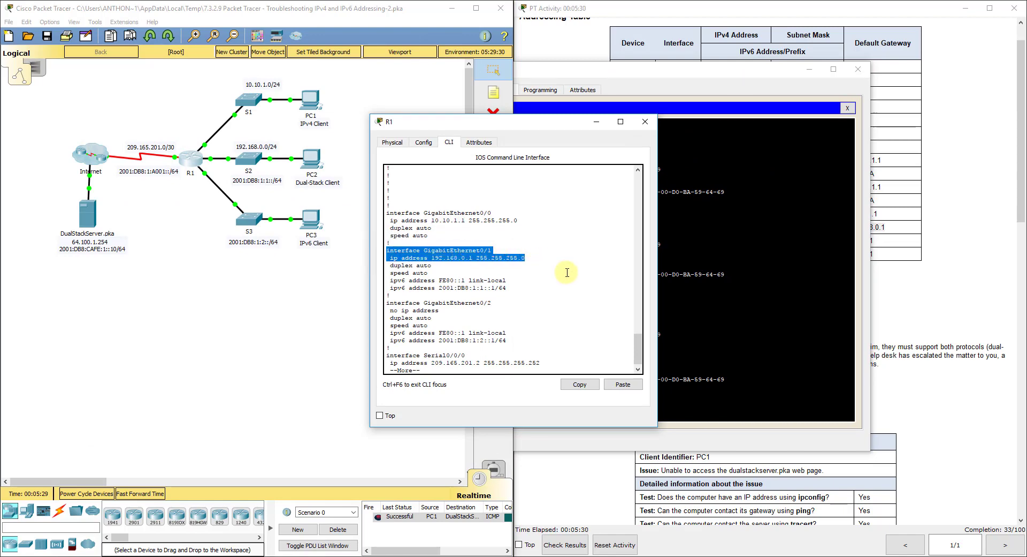
pyautogui.click(760, 401)
# Replace PC2's Default Gateway 0.0.0.0 with 192.168.0.1 in IP Configuration, then close PC2.
pyautogui.click(848, 108)
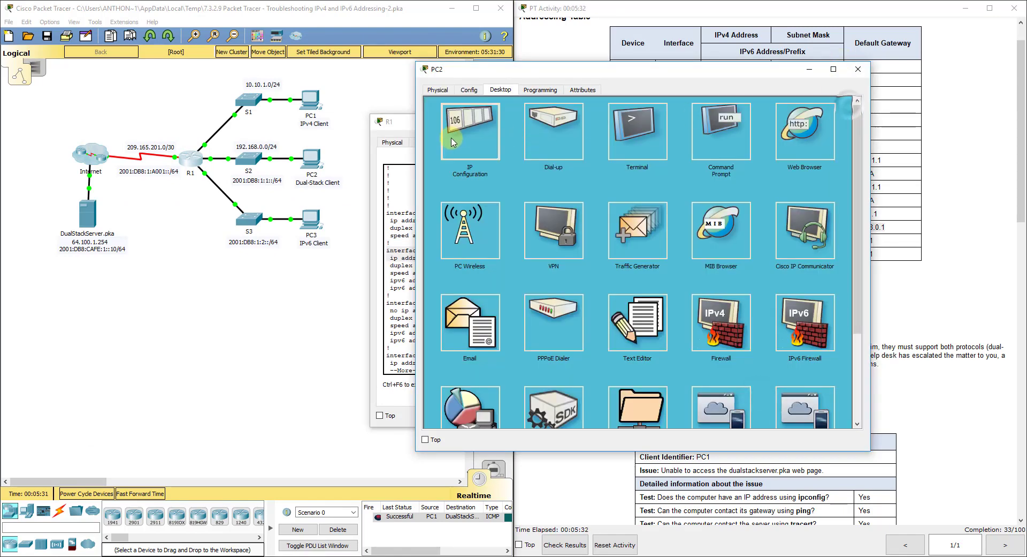
pyautogui.click(470, 134)
pyautogui.moveTo(618, 178); pyautogui.dragTo(510, 176)
pyautogui.write('192.168.0.1')
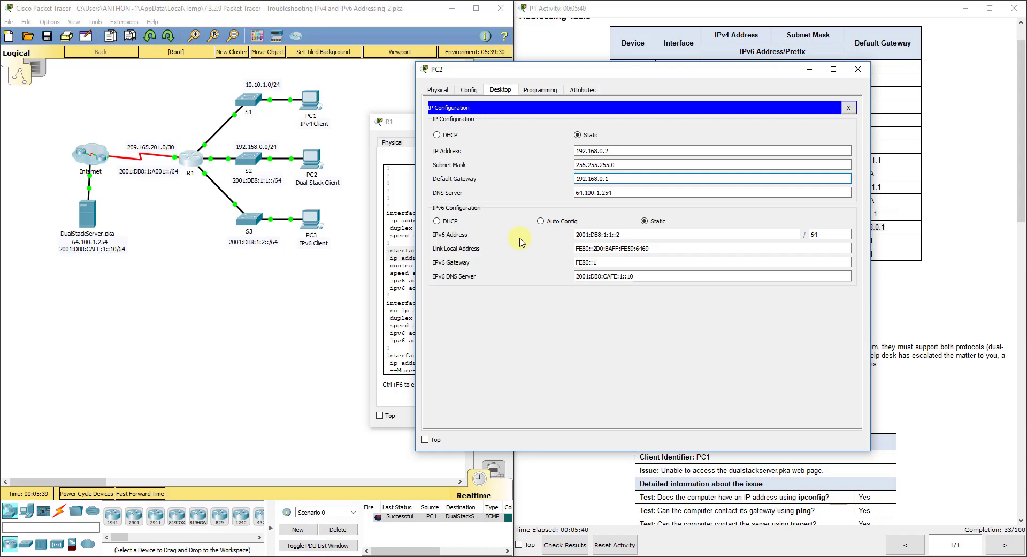
pyautogui.moveTo(583, 71); pyautogui.dragTo(346, 70)
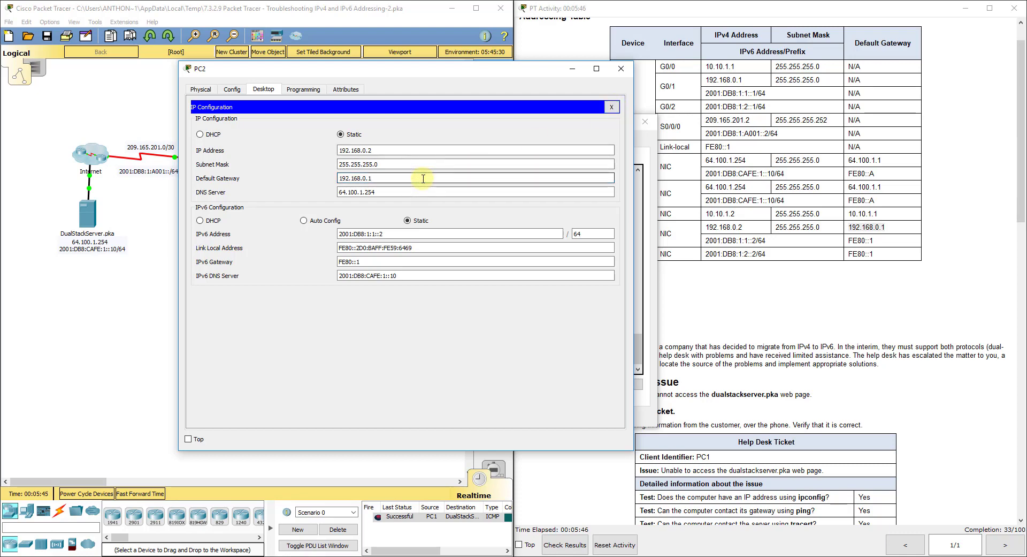
pyautogui.moveTo(423, 178); pyautogui.dragTo(212, 188)
pyautogui.write('192.1')
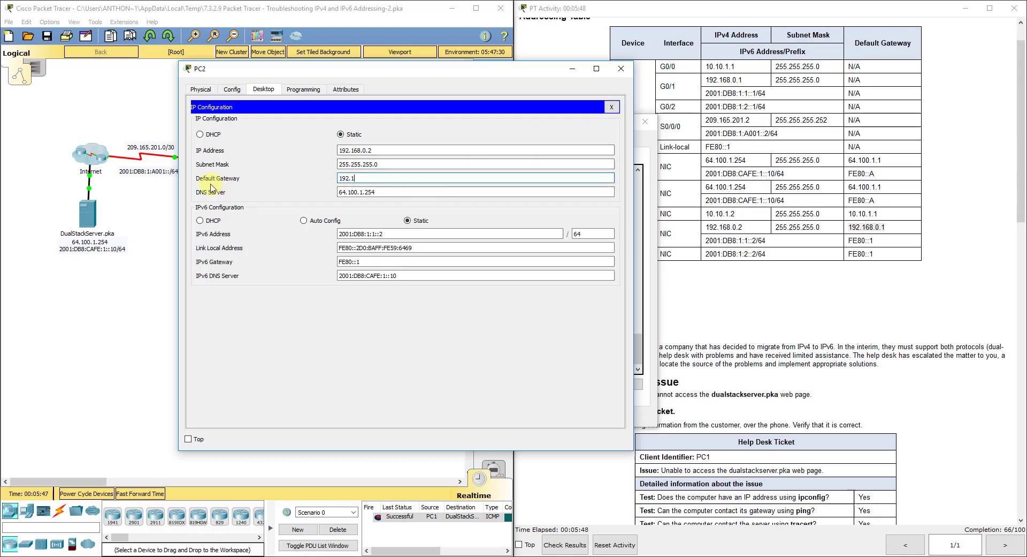
pyautogui.write('68.0.1')
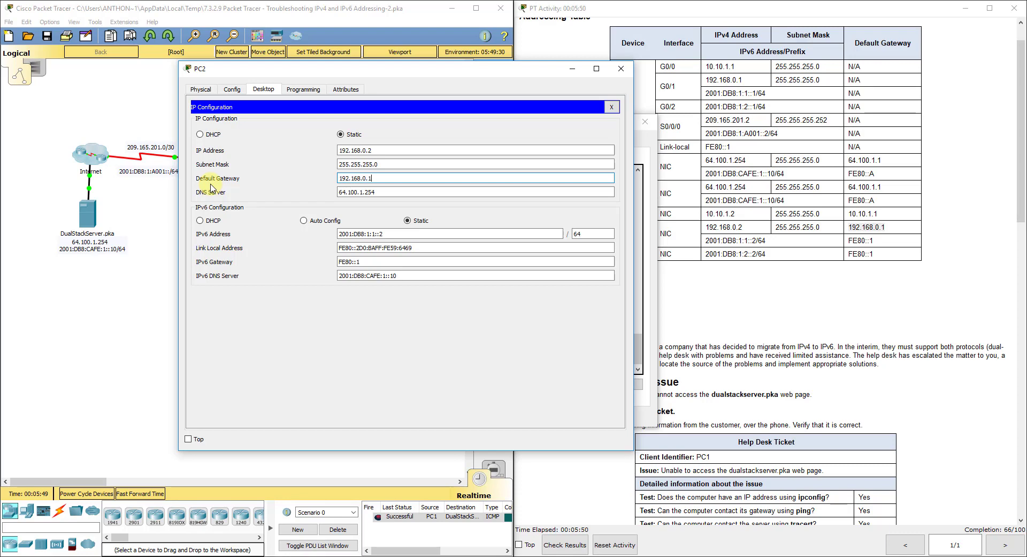
pyautogui.click(610, 107)
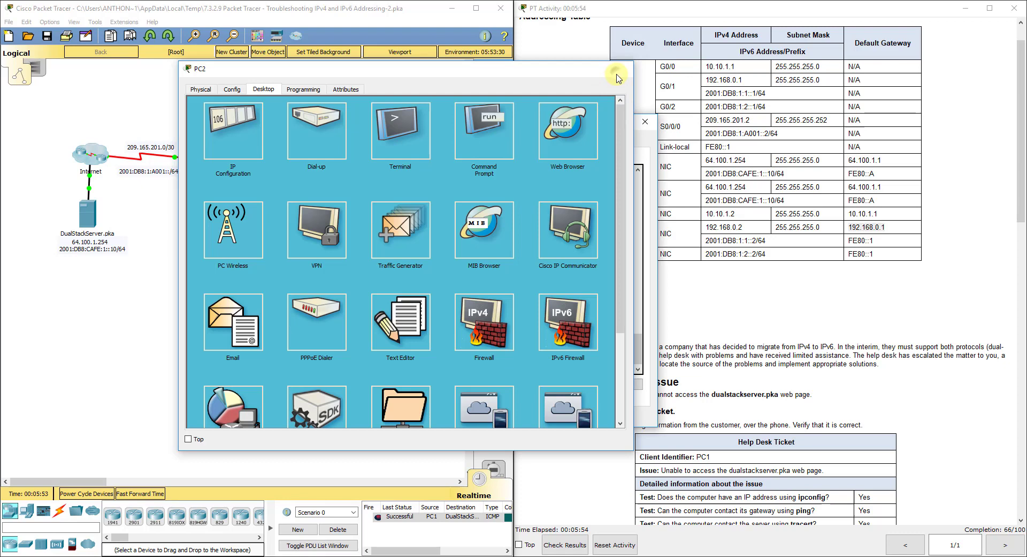
pyautogui.click(618, 75)
# Close R1's window and send a simple PDU from PC2 to DualStackServer.
pyautogui.click(645, 121)
pyautogui.click(494, 205)
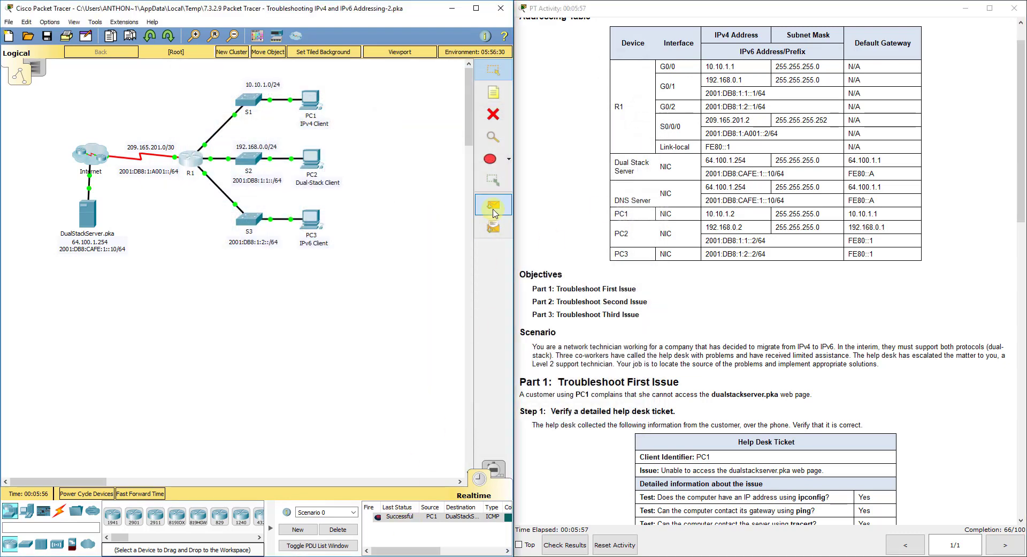
pyautogui.click(310, 158)
pyautogui.click(88, 216)
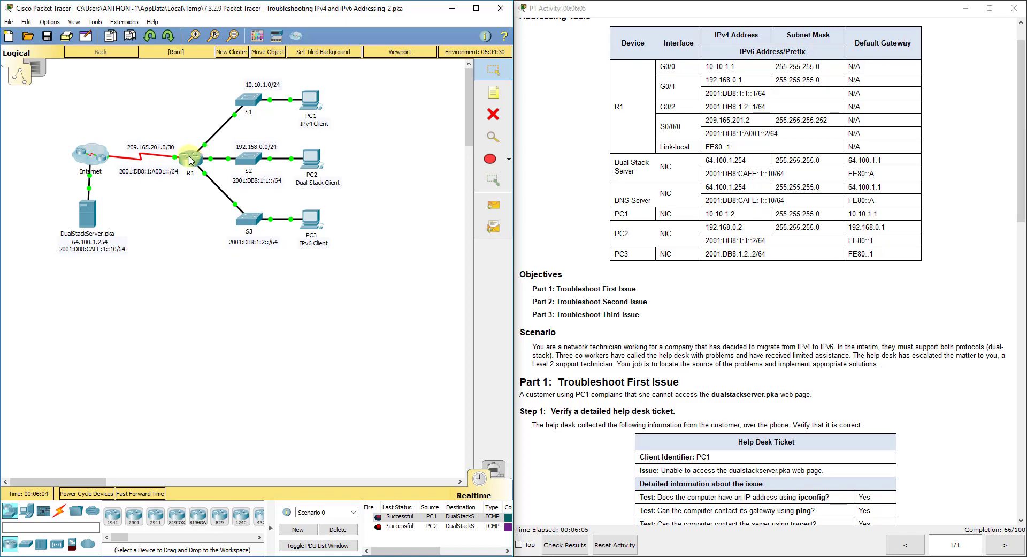
# Run ipv6config /all in PC3's Command Prompt.
pyautogui.click(662, 365)
pyautogui.scroll(-10, 662, 367)
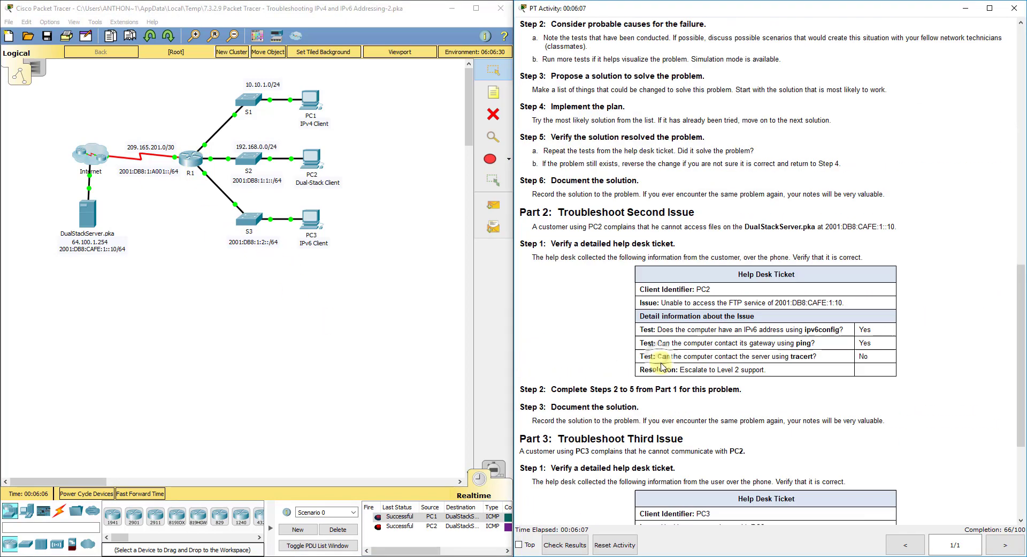
pyautogui.scroll(-5, 662, 367)
pyautogui.click(310, 221)
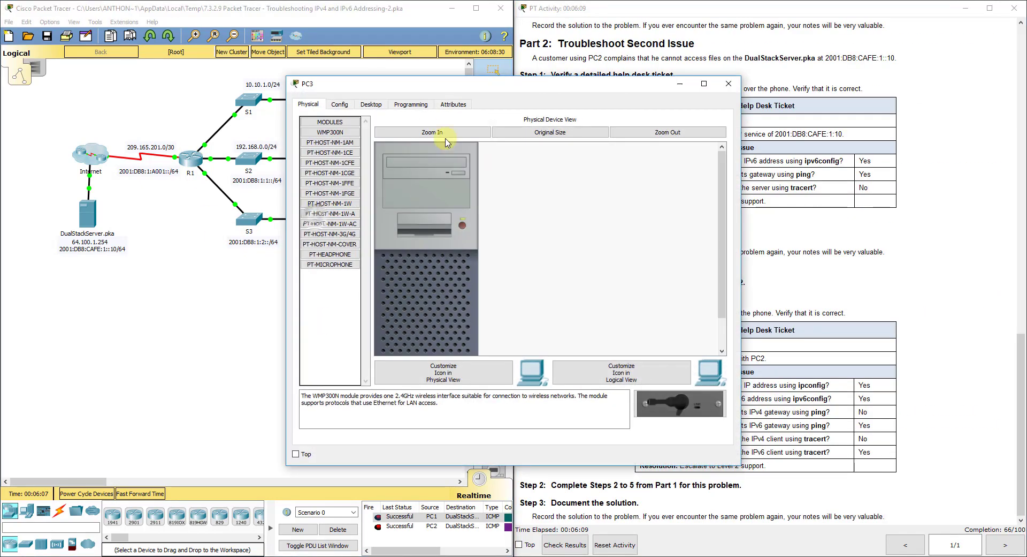
pyautogui.click(371, 104)
pyautogui.click(567, 155)
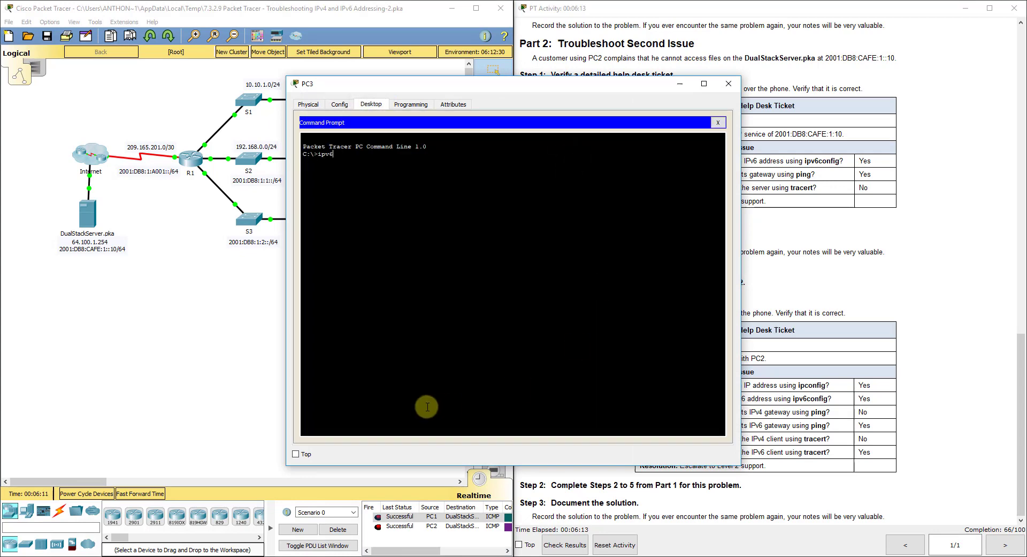
pyautogui.write('ipv6config /all')
pyautogui.press('Return')
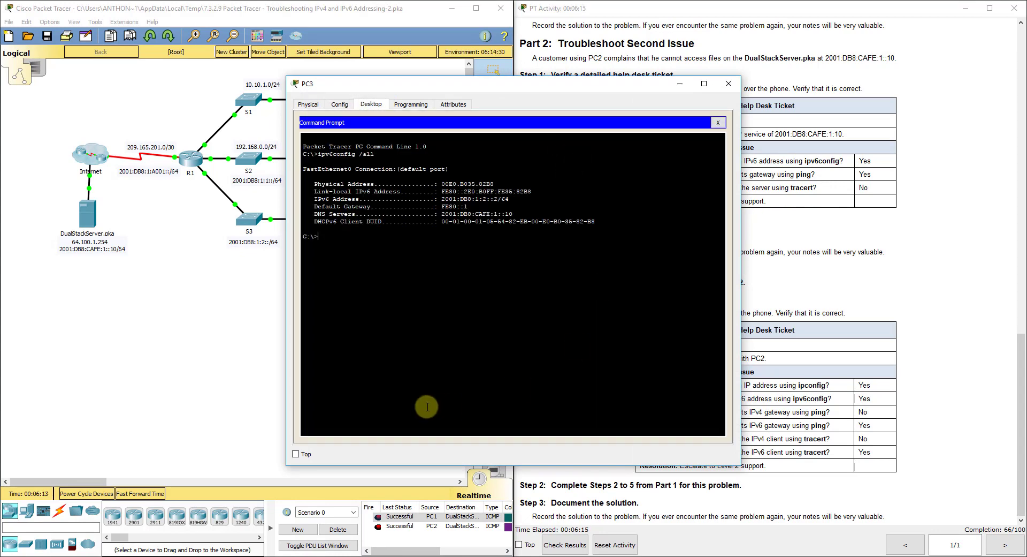
# Scroll the activity instructions back up to the Addressing Table to compare PC3's row.
pyautogui.moveTo(475, 84); pyautogui.dragTo(240, 56)
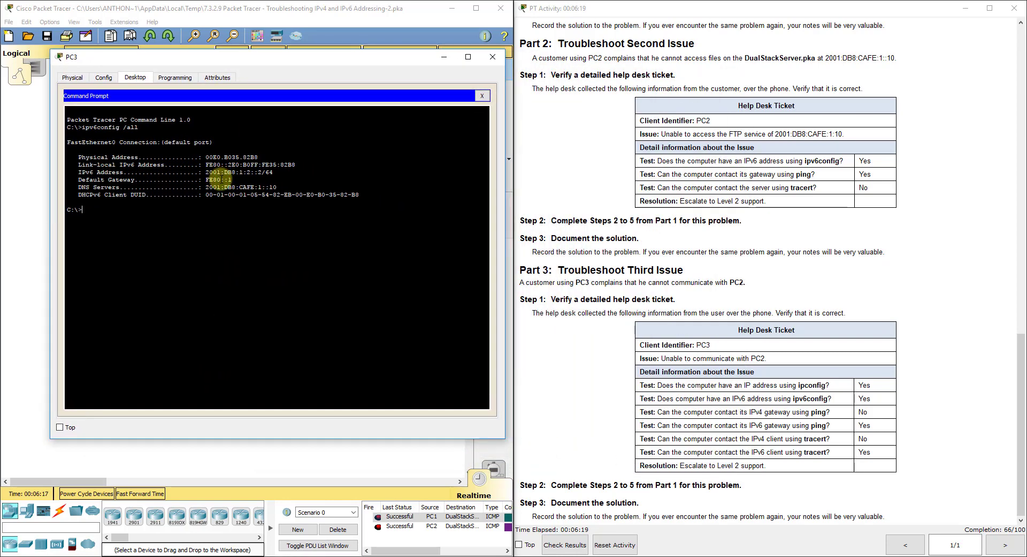
pyautogui.click(663, 230)
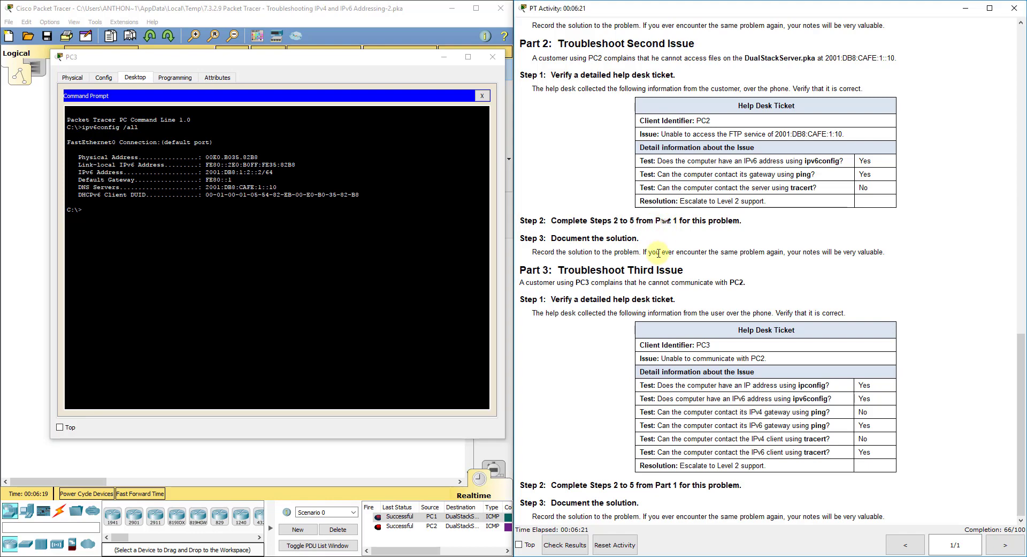
pyautogui.scroll(15, 651, 289)
pyautogui.scroll(1, 651, 289)
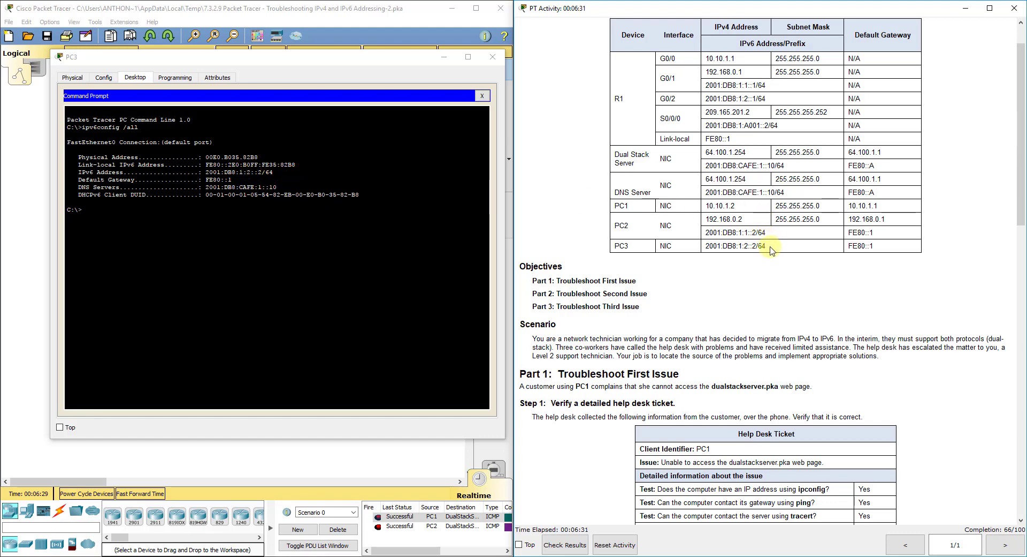
# Check PC3's IPv6 address and R1's G0/2 address 2001:DB8:1:2::1 in the addressing table.
pyautogui.moveTo(770, 250); pyautogui.dragTo(710, 247)
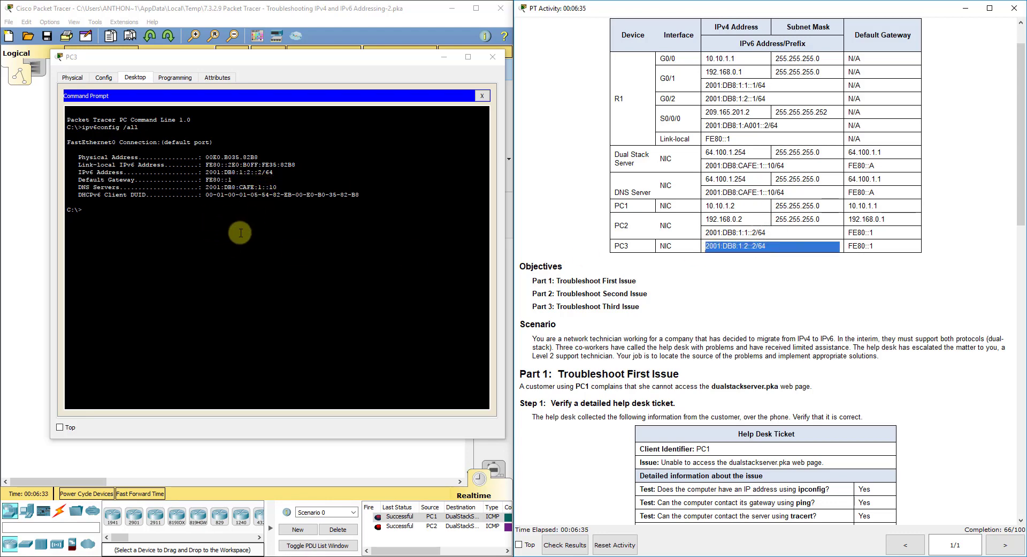
pyautogui.click(221, 219)
pyautogui.moveTo(229, 65); pyautogui.dragTo(695, 78)
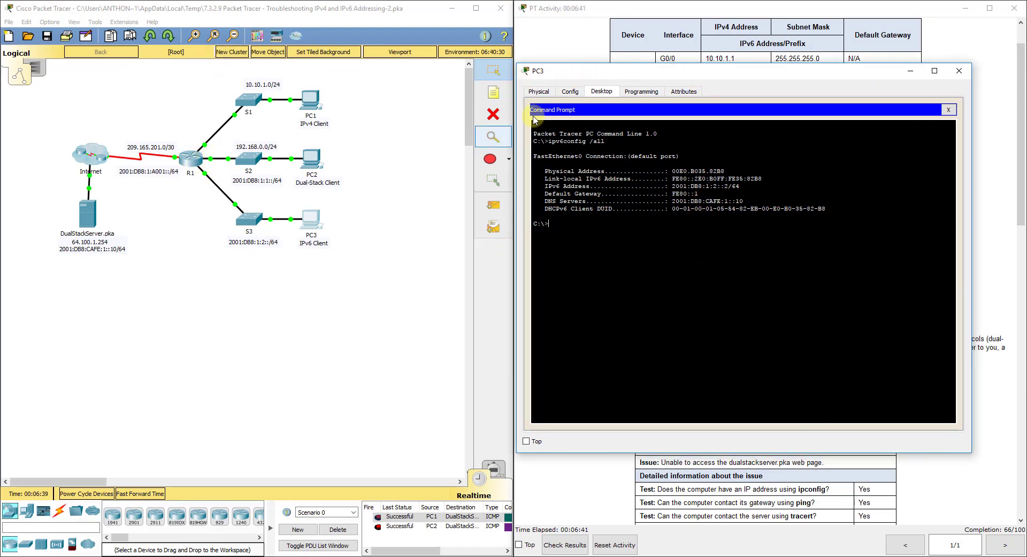
pyautogui.moveTo(637, 80); pyautogui.dragTo(218, 78)
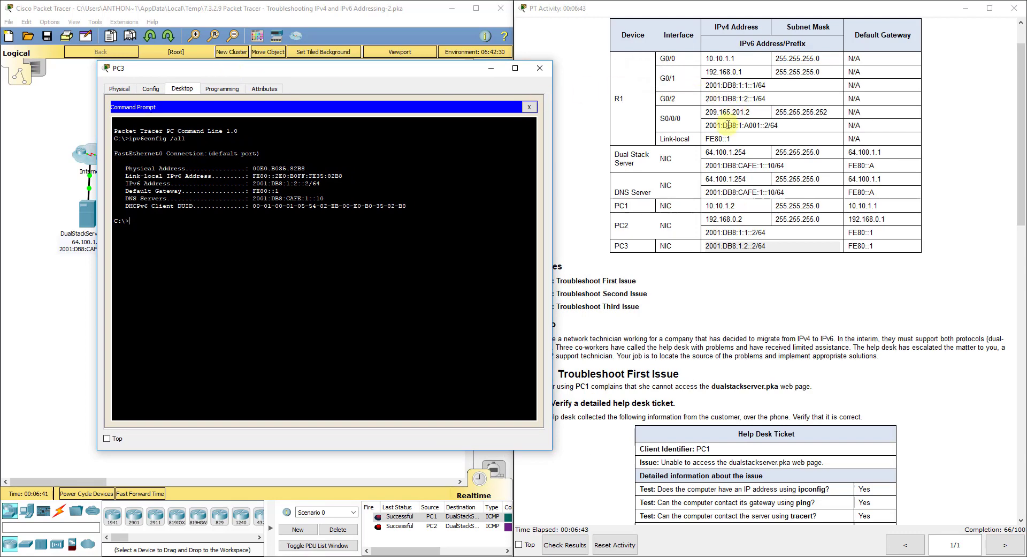
pyautogui.click(754, 98)
pyautogui.moveTo(755, 98); pyautogui.dragTo(705, 99)
pyautogui.click(755, 98)
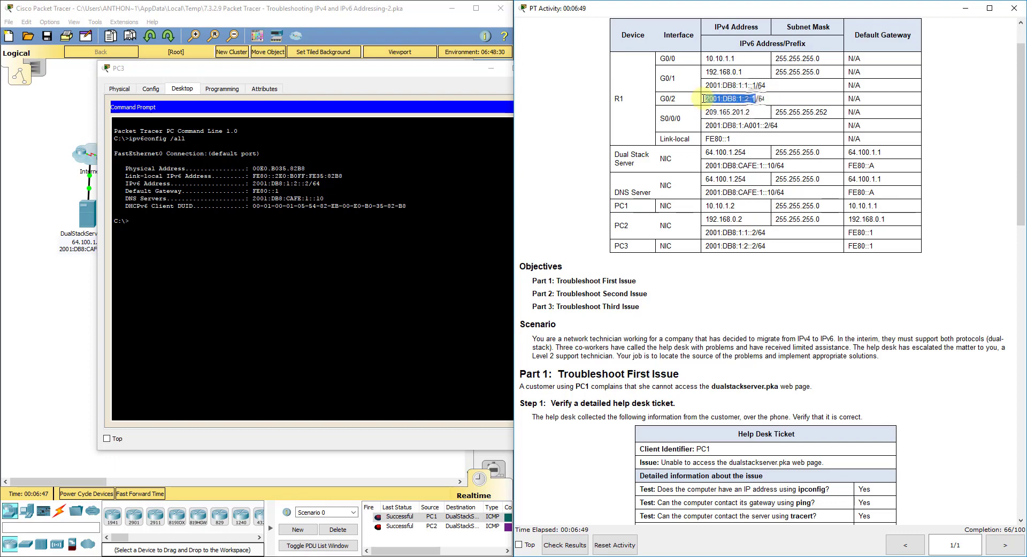
# Ping 2001:DB8:1:2::1 from PC3, receiving all 4 replies with 0% loss.
pyautogui.click(210, 225)
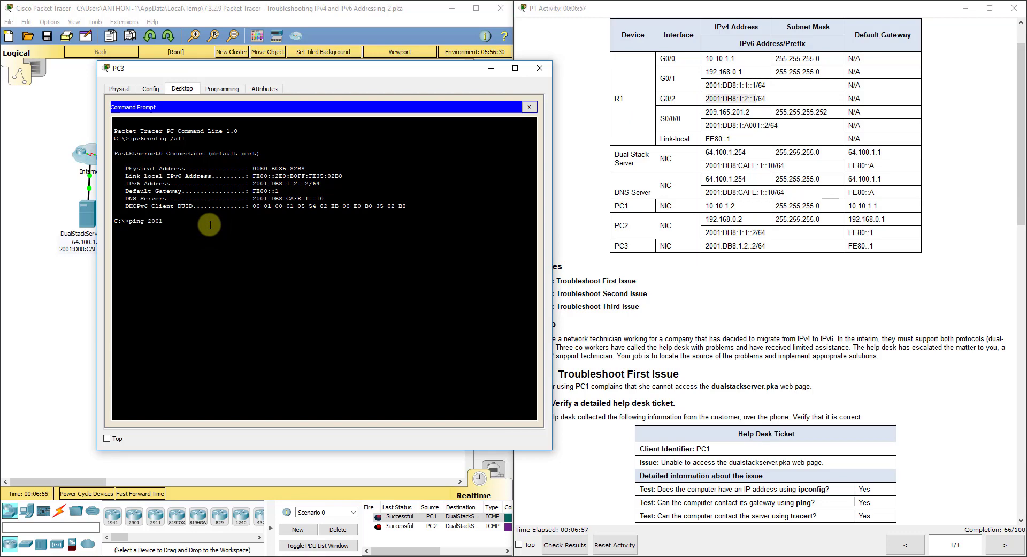
pyautogui.write('DB8:1:2::1')
pyautogui.press('Return')
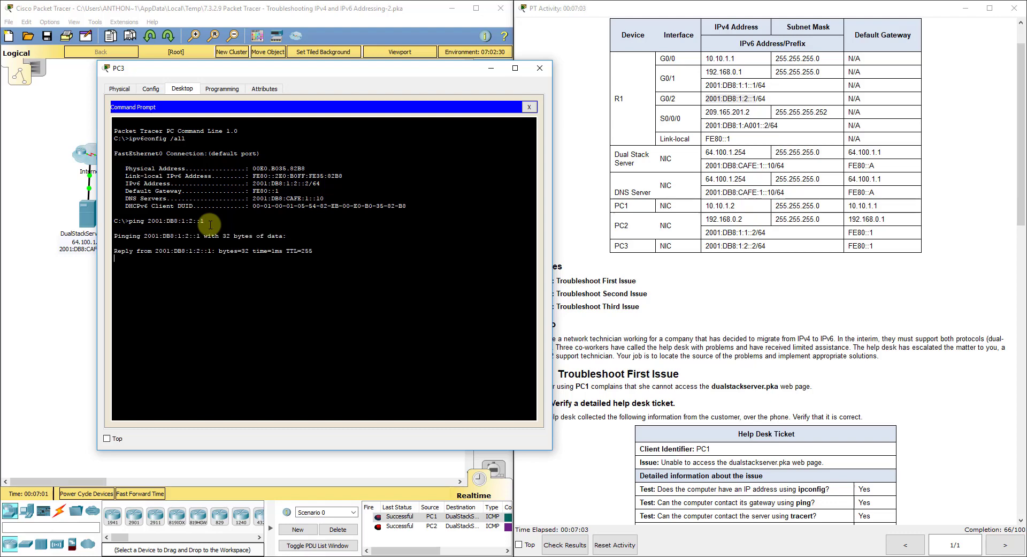
pyautogui.moveTo(370, 67); pyautogui.dragTo(789, 43)
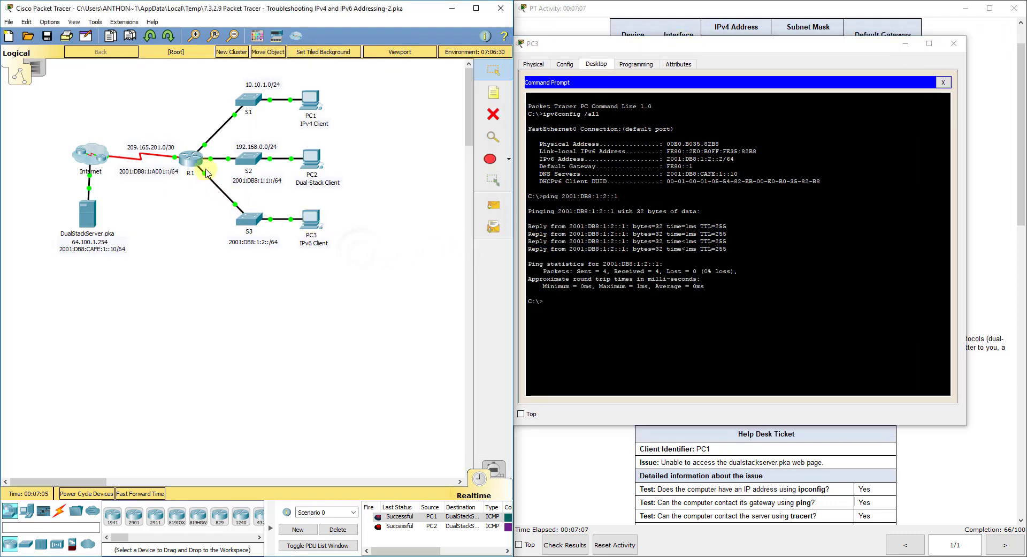
# Send a simple PDU from PC3 to R1, note it Failed, and delete all test PDUs.
pyautogui.click(493, 205)
pyautogui.click(311, 219)
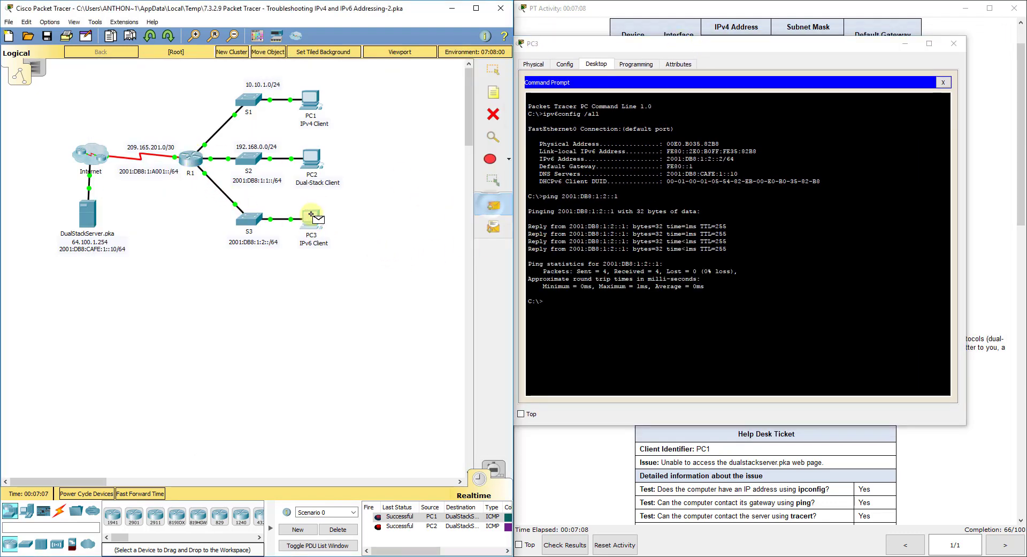
pyautogui.click(191, 158)
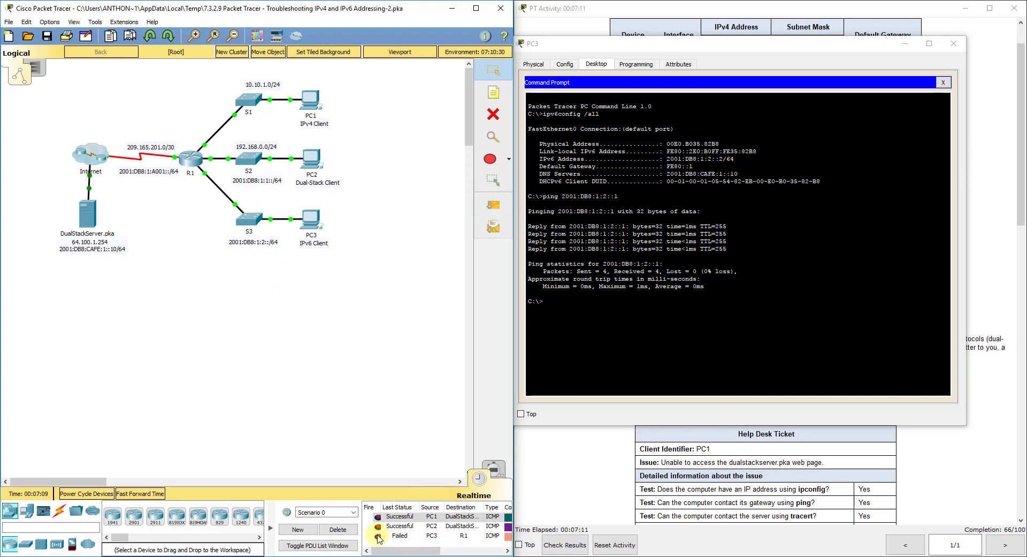
pyautogui.click(378, 535)
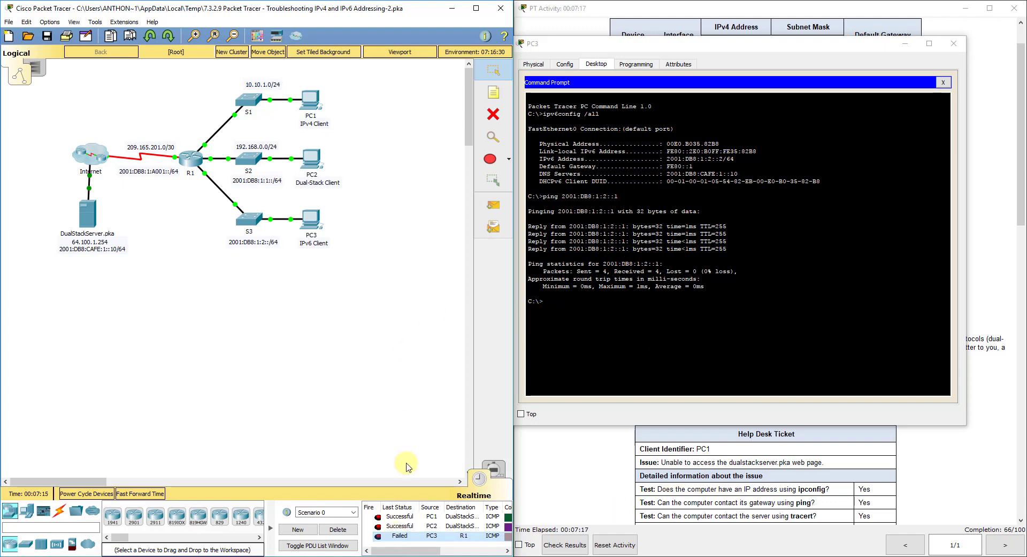
pyautogui.click(337, 528)
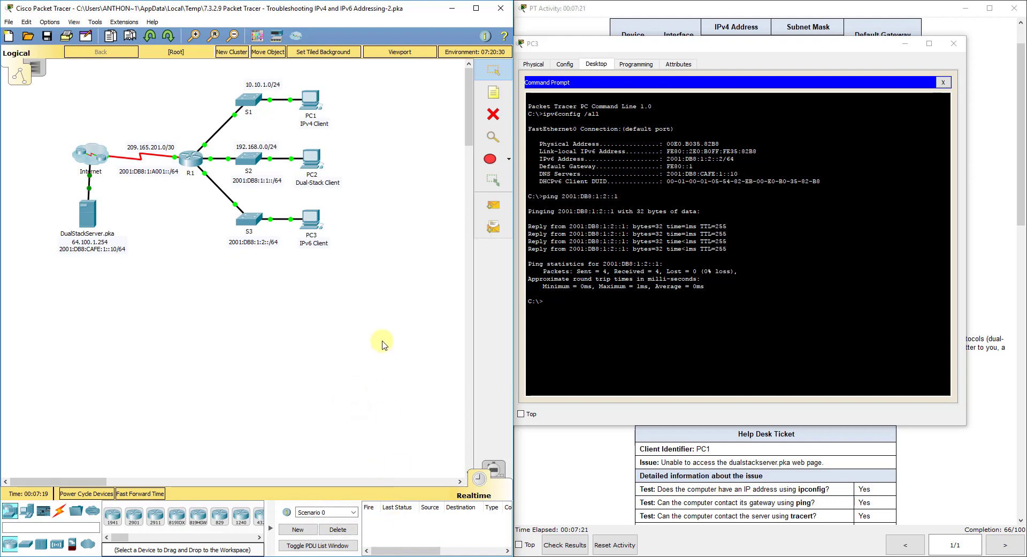
pyautogui.click(602, 309)
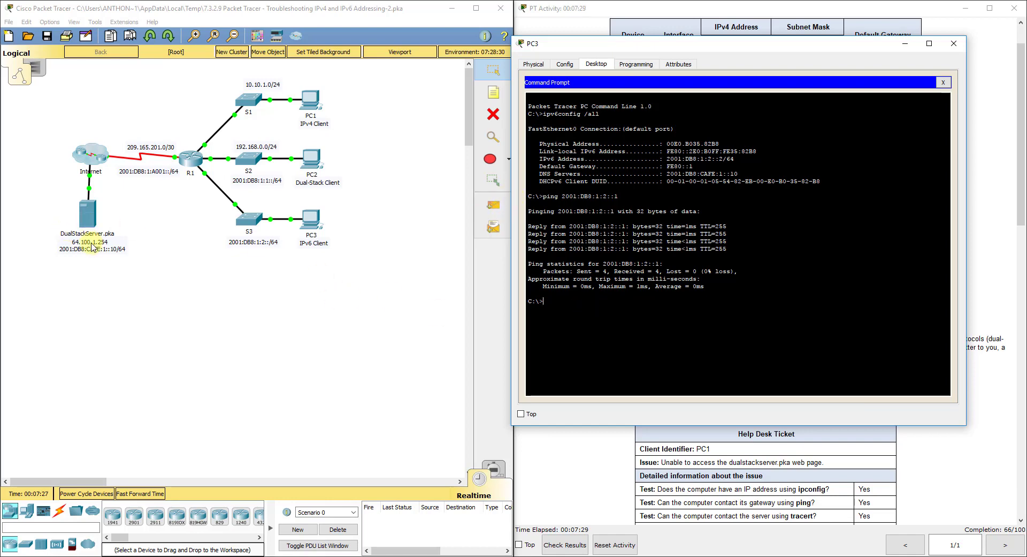
# Ping DualStackServer at 2001:DB8:CAFE:1::10 from PC3; the requests time out.
pyautogui.write('ping 20001:DB8')
pyautogui.write(':CAFE')
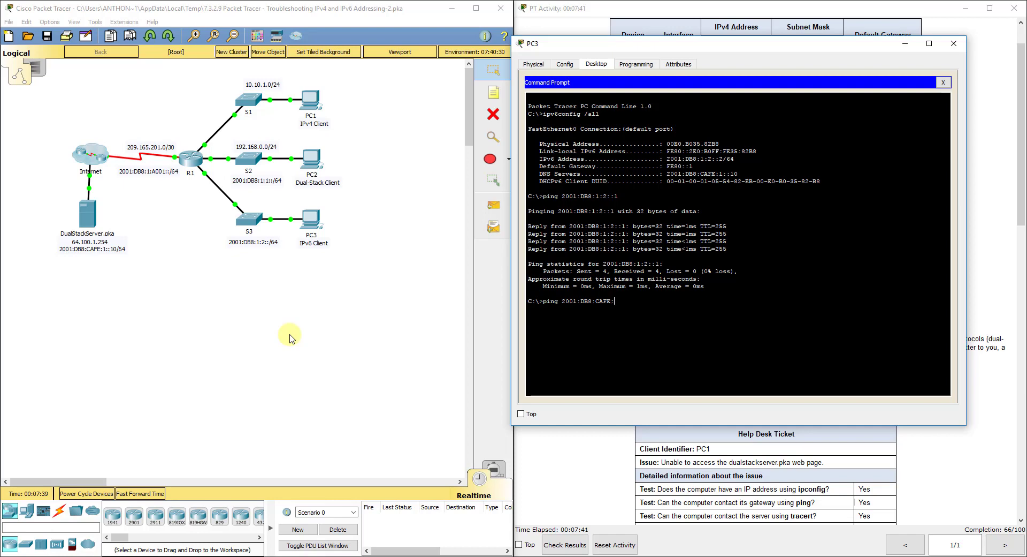
pyautogui.write(':1::')
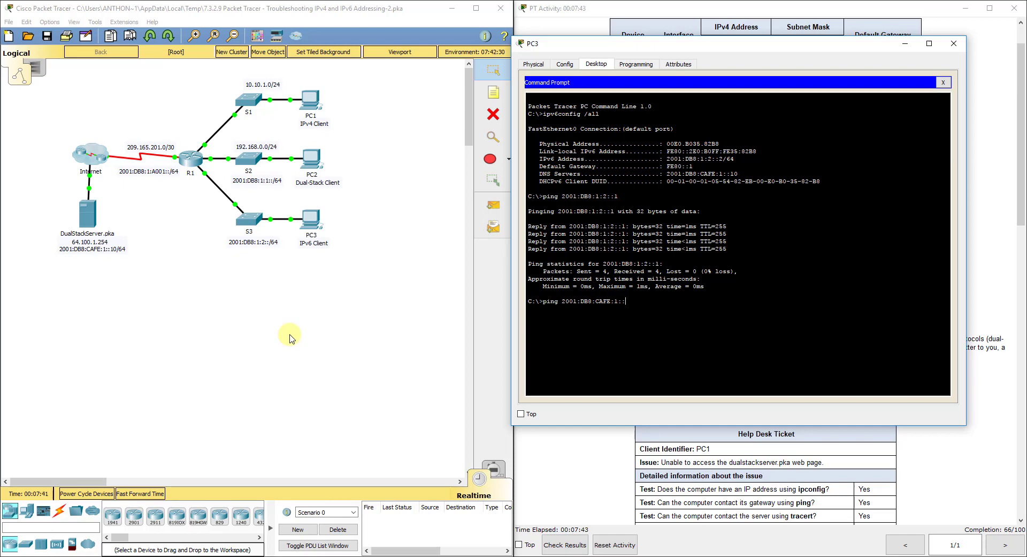
pyautogui.write('10')
pyautogui.press('Return')
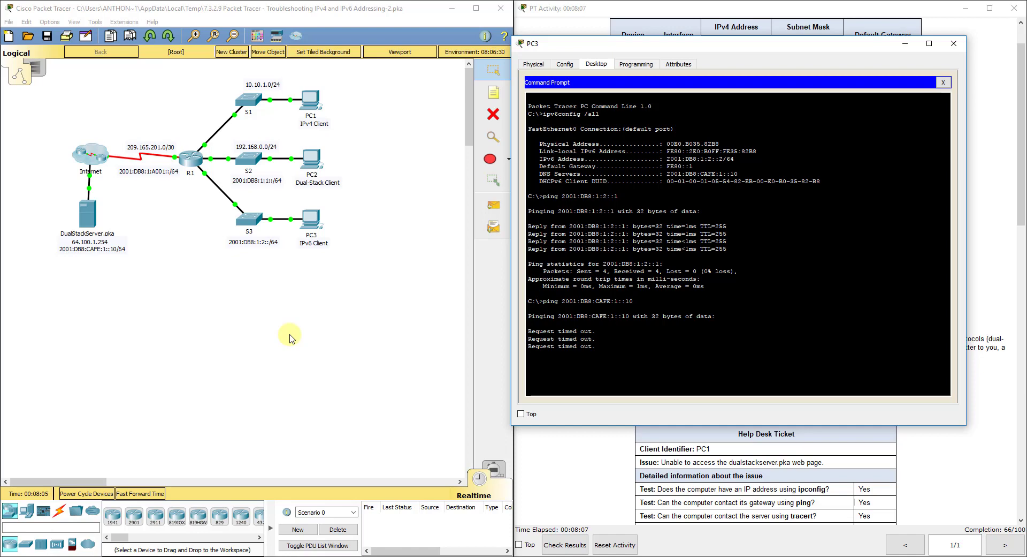
# Open DualStackServer's IP Configuration alongside the addressing table.
pyautogui.click(104, 222)
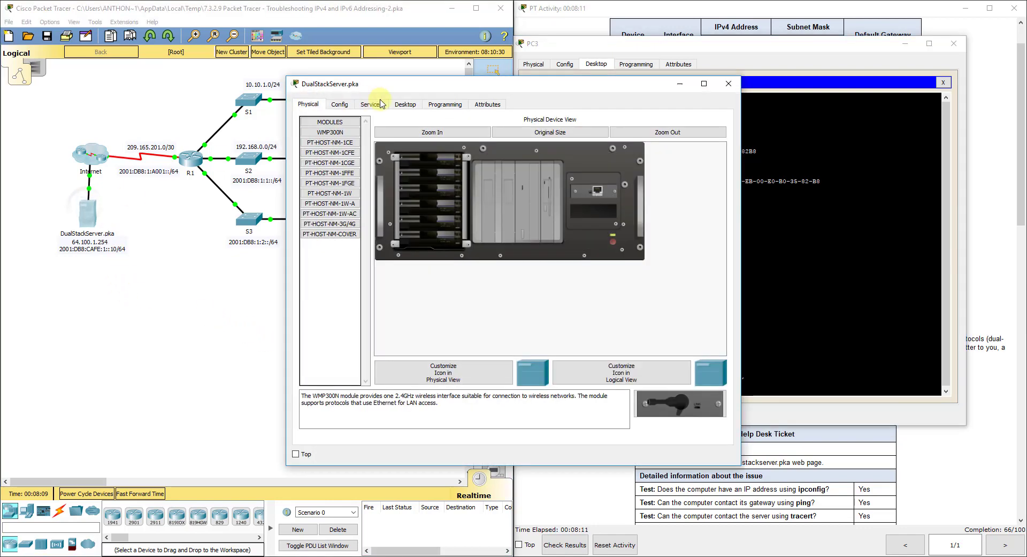
pyautogui.click(405, 104)
pyautogui.click(325, 153)
pyautogui.moveTo(410, 84); pyautogui.dragTo(143, 49)
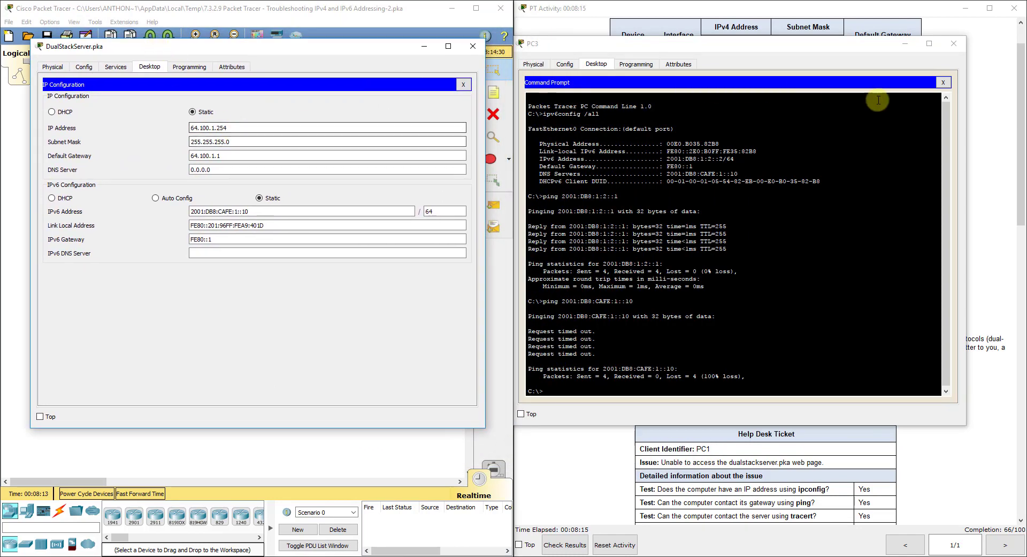
pyautogui.click(905, 43)
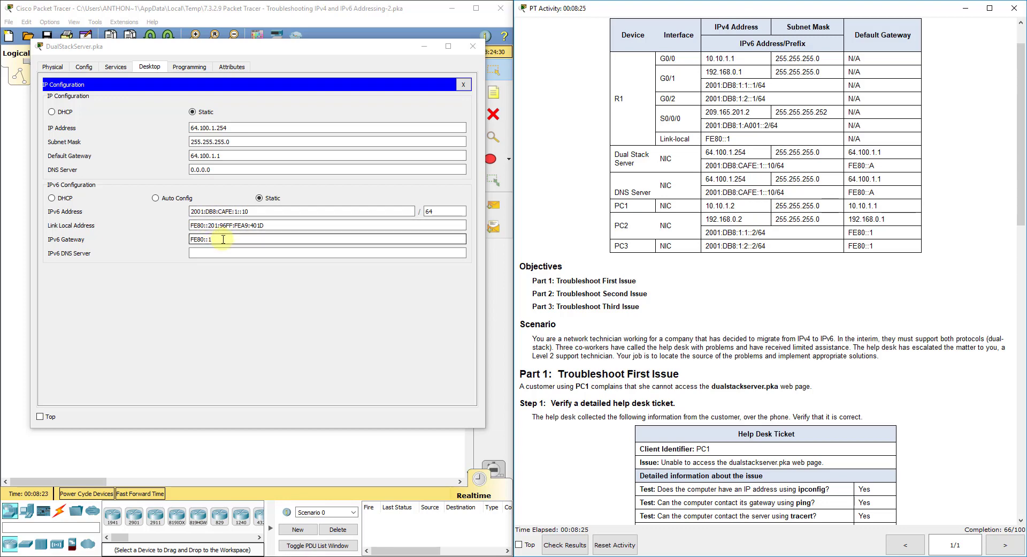
# Change the server's IPv6 gateway from FE80::1 to FE80::A and close its window.
pyautogui.click(237, 238)
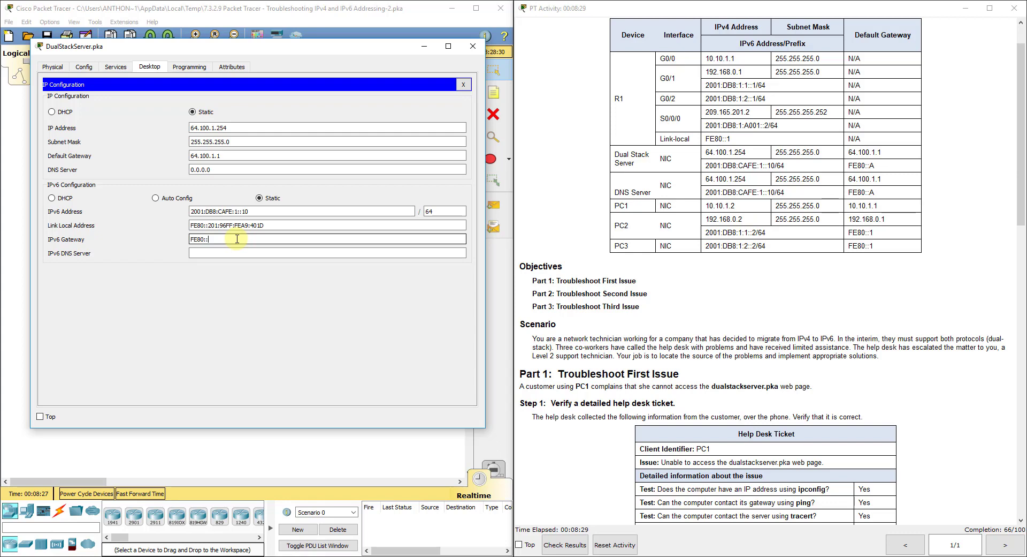
pyautogui.press('BackSpace')
pyautogui.write('A')
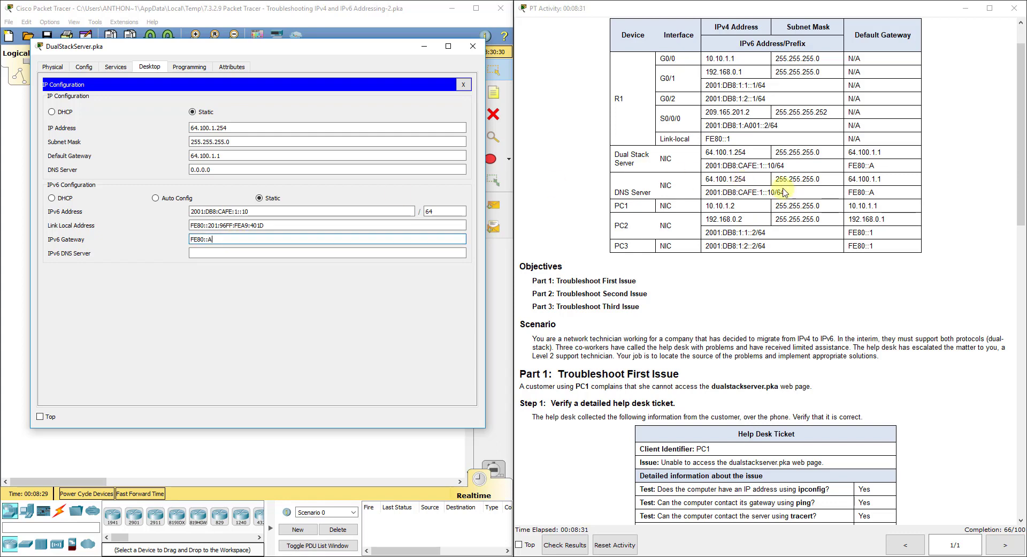
pyautogui.moveTo(886, 193); pyautogui.dragTo(703, 191)
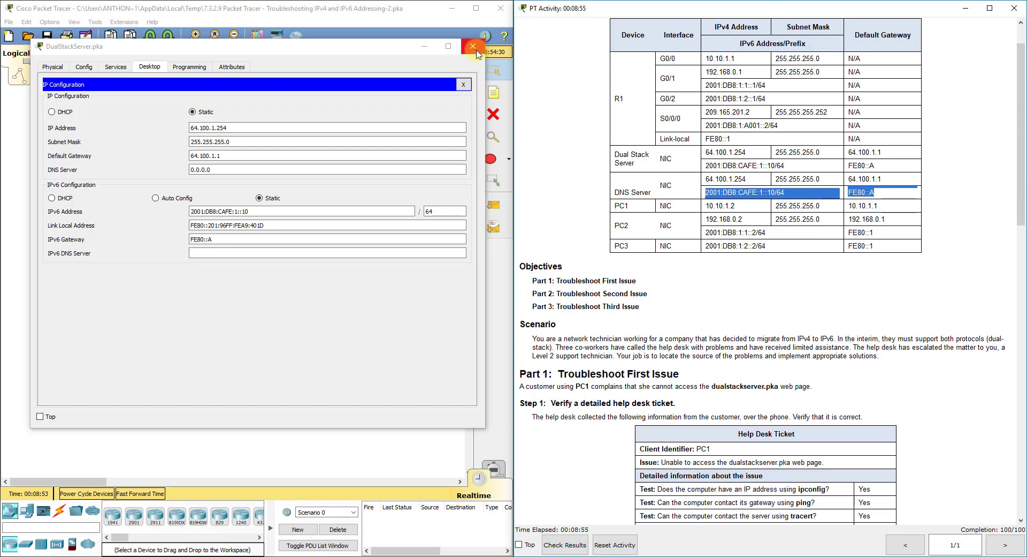
pyautogui.click(474, 51)
pyautogui.click(617, 178)
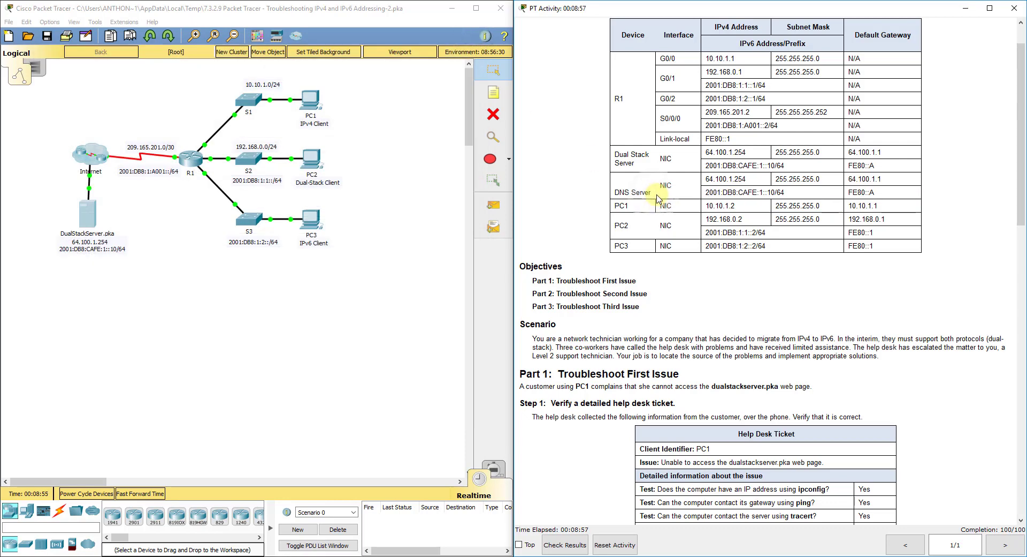
pyautogui.scroll(1, 658, 196)
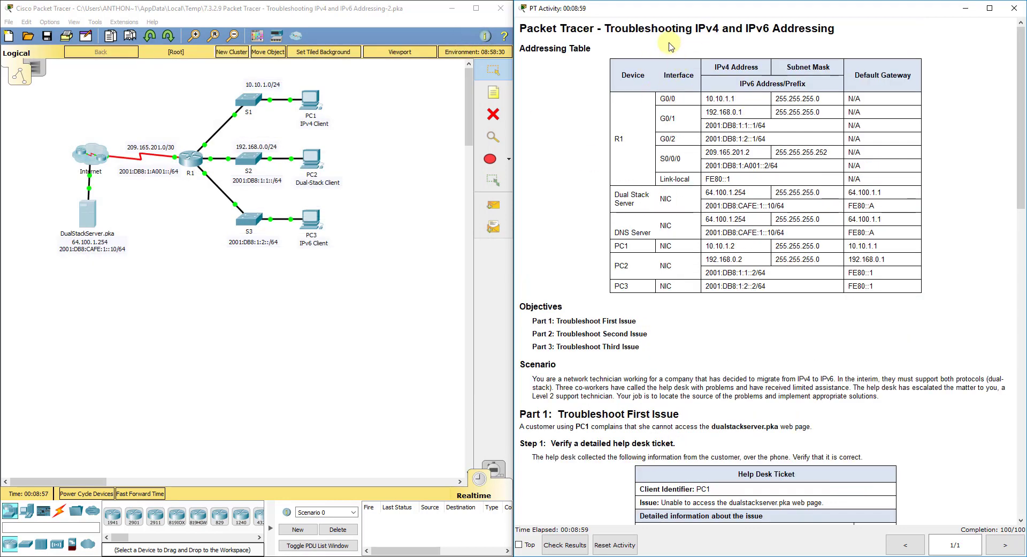